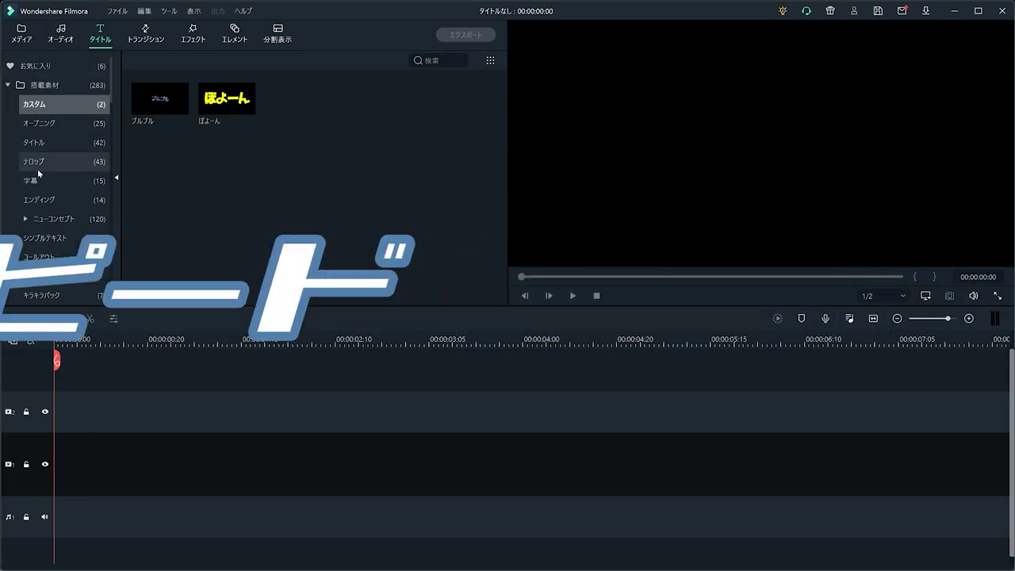
# - Add the simple text title ベーシック1 to the start of video track 1
pyautogui.click(54, 237)
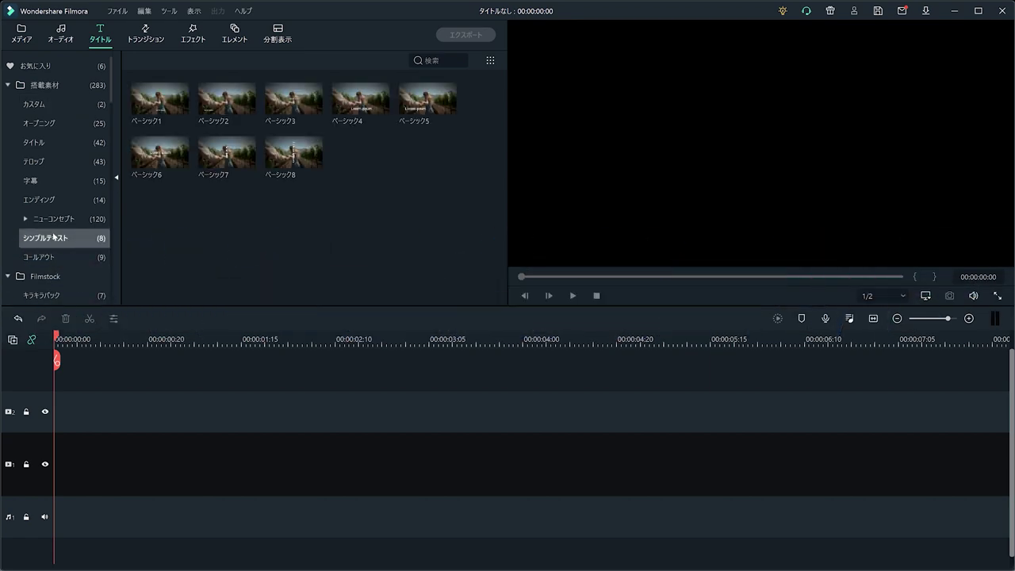
pyautogui.click(160, 96)
pyautogui.moveTo(162, 95); pyautogui.dragTo(56, 474)
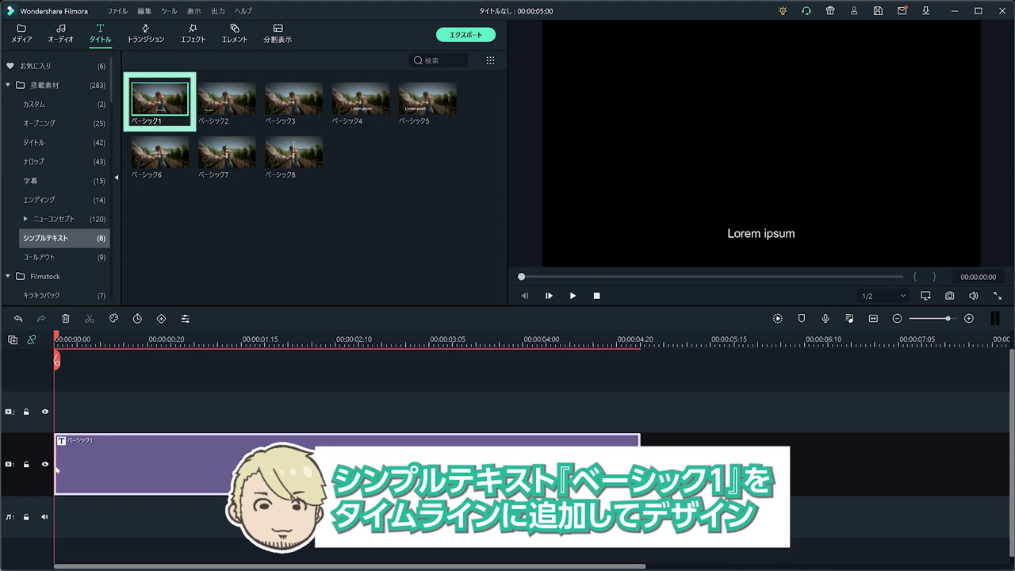
# - Set the title's text to スピード in the 851ゴチカクット font at size 100, centred in the frame
pyautogui.doubleClick(136, 459)
pyautogui.moveTo(260, 118); pyautogui.dragTo(195, 119)
pyautogui.write('スピード')
pyautogui.click(357, 99)
pyautogui.write('100')
pyautogui.moveTo(761, 233); pyautogui.dragTo(761, 142)
pyautogui.click(272, 98)
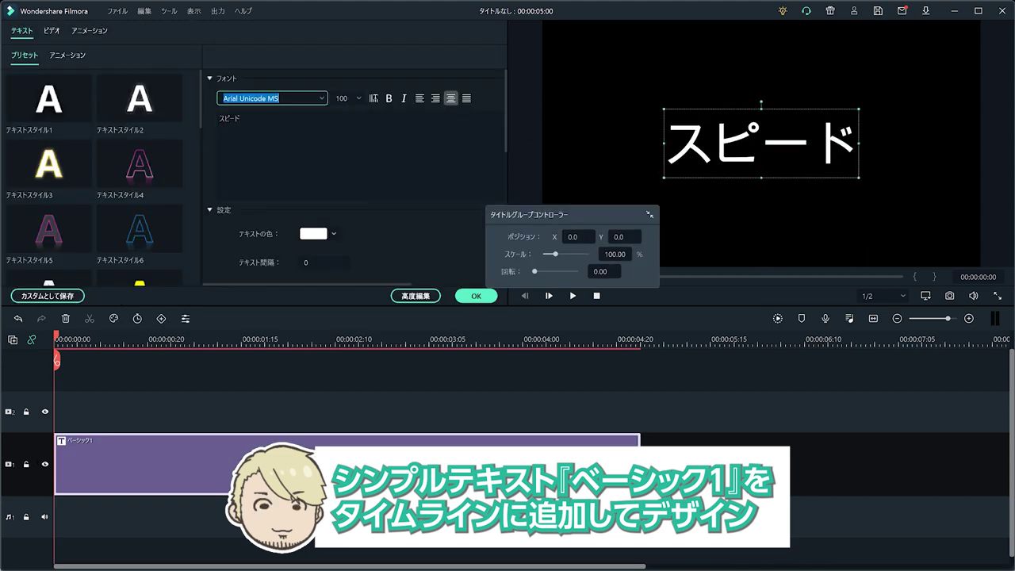
pyautogui.write('851ゴチカクット')
# - Give the title text a blue outline through advanced editing and make it italic
pyautogui.moveTo(600, 219); pyautogui.dragTo(543, 210)
pyautogui.click(414, 296)
pyautogui.scroll(-5, 317, 349)
pyautogui.click(235, 343)
pyautogui.click(265, 393)
pyautogui.click(277, 412)
pyautogui.scroll(-1, 317, 349)
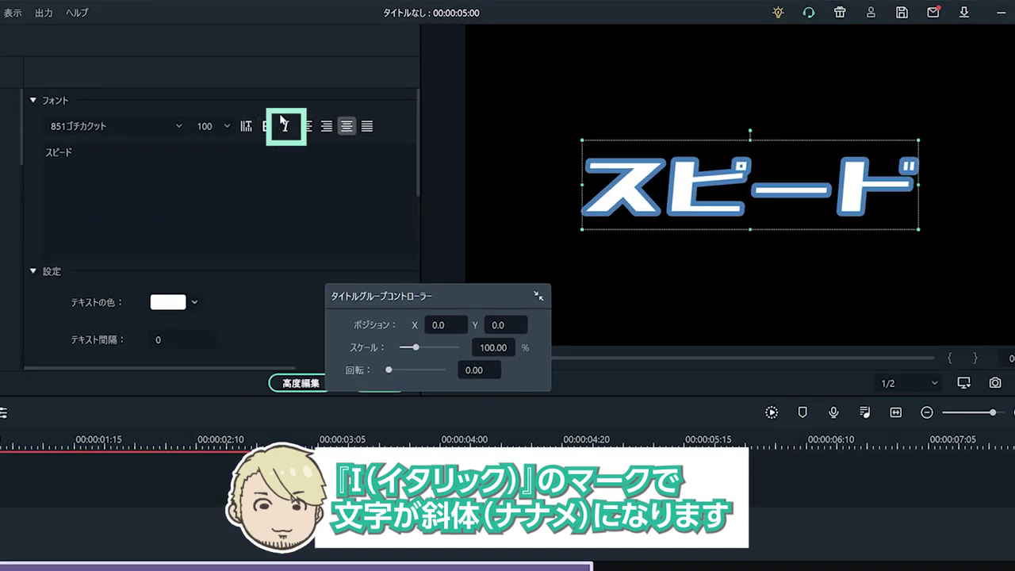
pyautogui.click(288, 129)
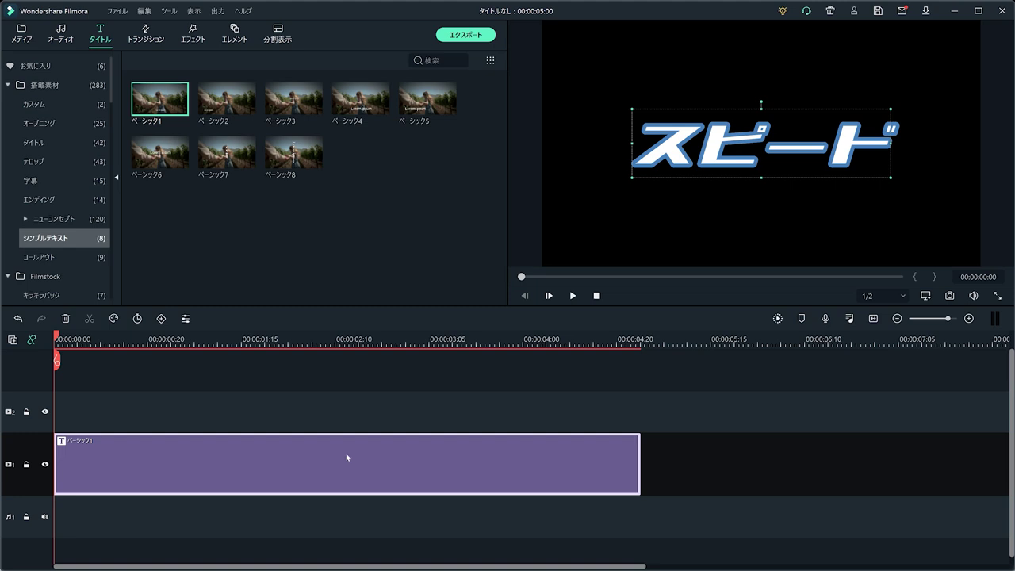
# - Add an animation keyframe to the title clip at frame 6
pyautogui.press('Right')
pyautogui.press('Right')
pyautogui.press('Right')
pyautogui.press('Right')
pyautogui.press('Right')
pyautogui.press('Right')
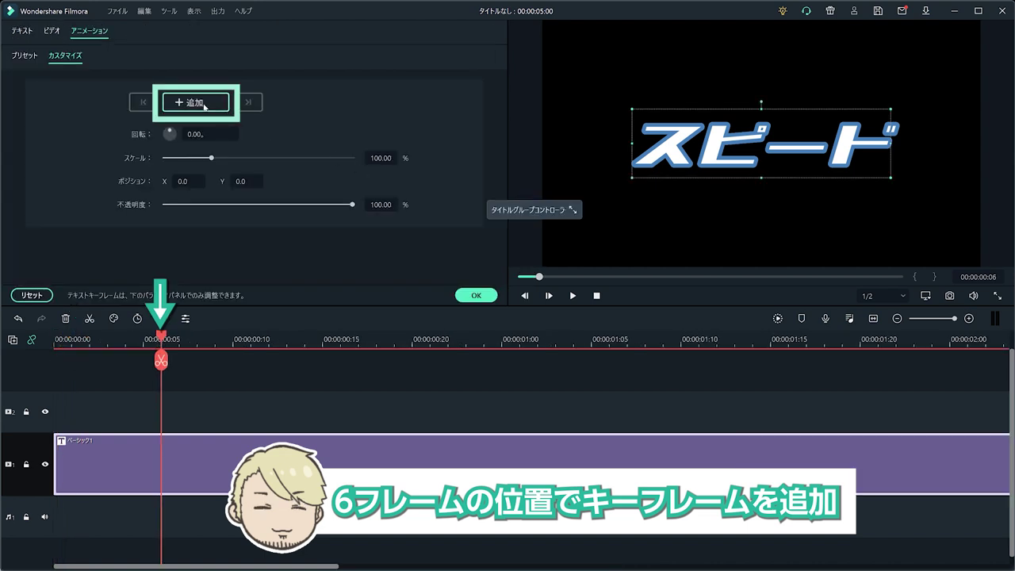
pyautogui.click(203, 104)
# - Add a keyframe at frame 4 with the title's position X set to -46
pyautogui.press('Left')
pyautogui.press('Left')
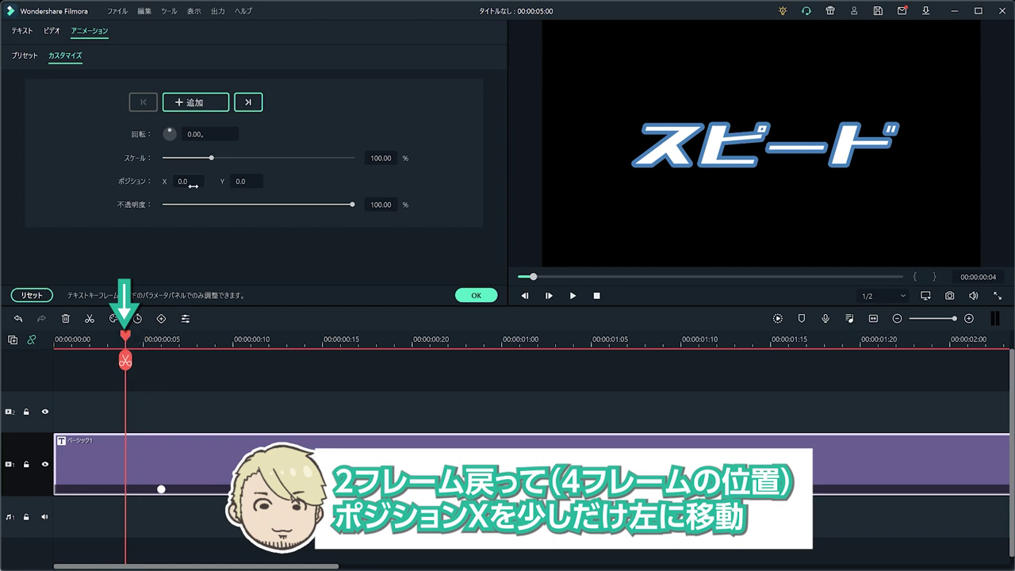
pyautogui.moveTo(188, 182); pyautogui.dragTo(164, 181)
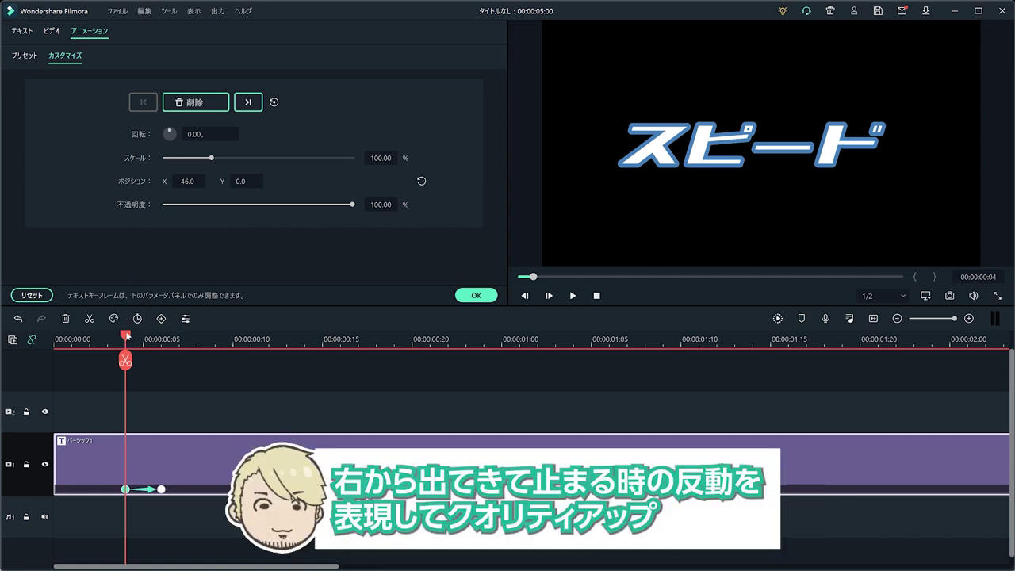
# - Move the title's position X past the right edge of the picture at frame 0 and play back the entrance
pyautogui.moveTo(132, 337); pyautogui.dragTo(53, 356)
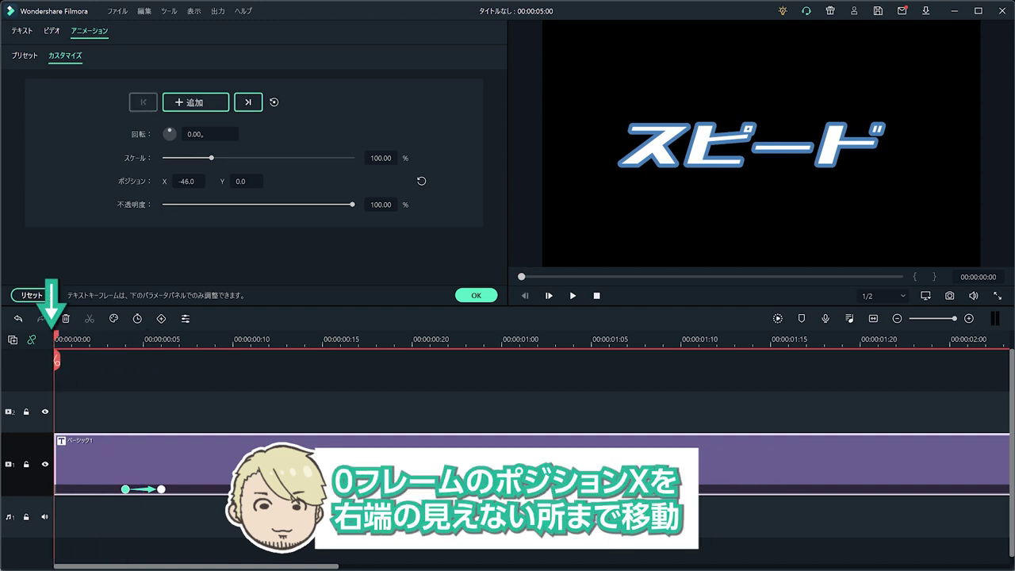
pyautogui.moveTo(184, 181); pyautogui.dragTo(277, 181)
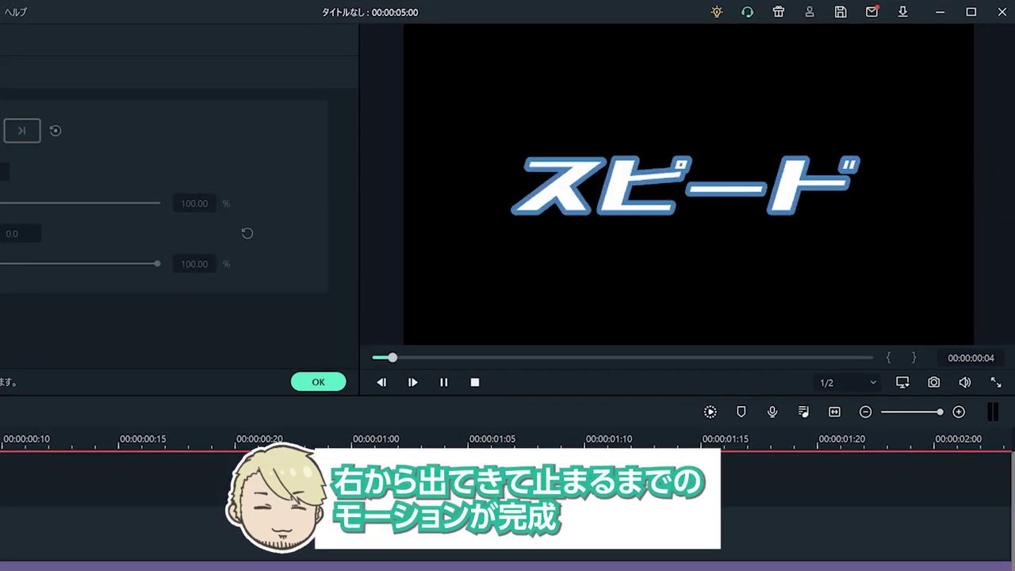
pyautogui.press('Home')
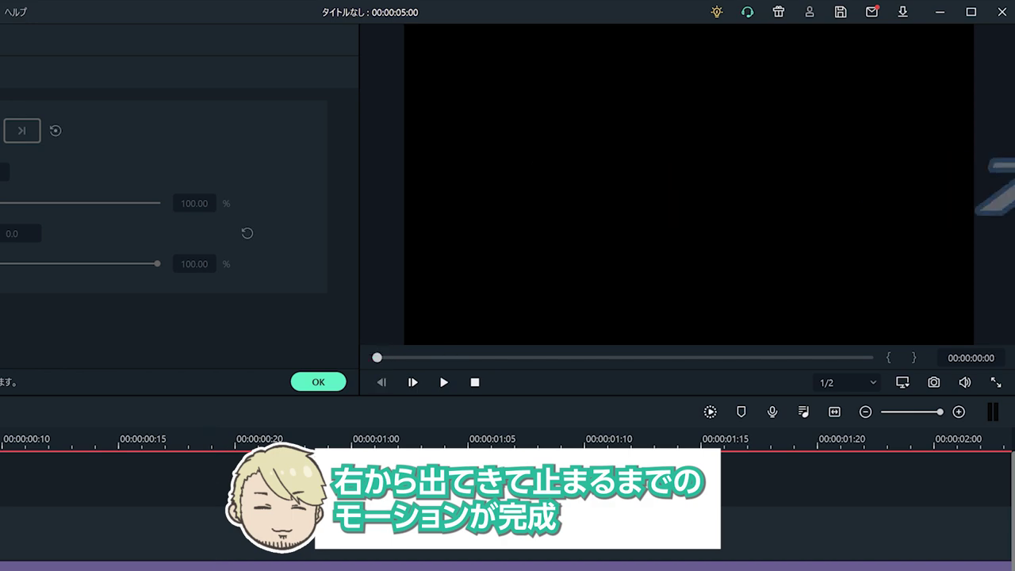
pyautogui.press('space')
pyautogui.press('space')
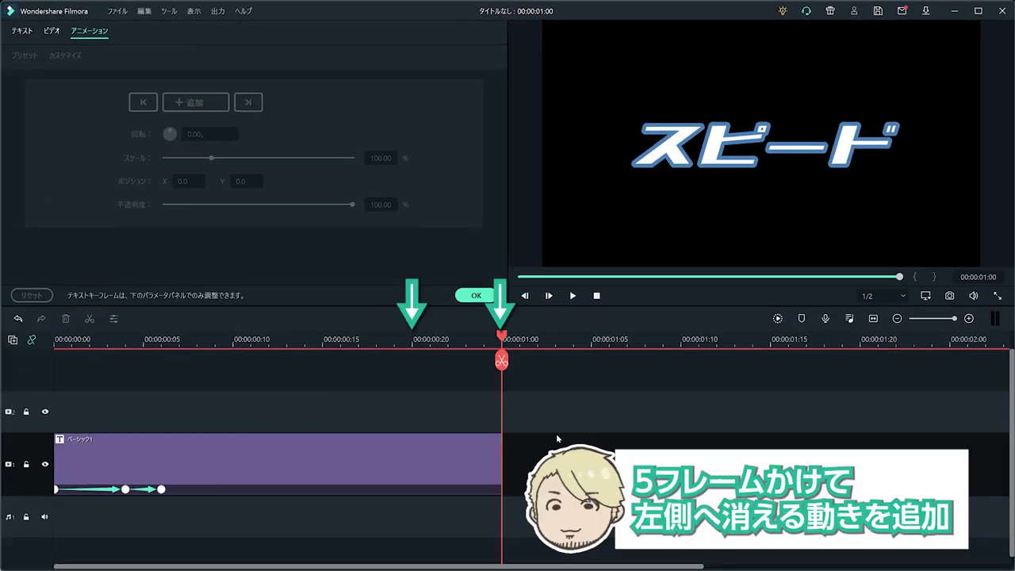
# - Add a keyframe to the title clip at frame 20, five frames before its end
pyautogui.press('Left')
pyautogui.press('Left')
pyautogui.press('Left')
pyautogui.press('Left')
pyautogui.press('Left')
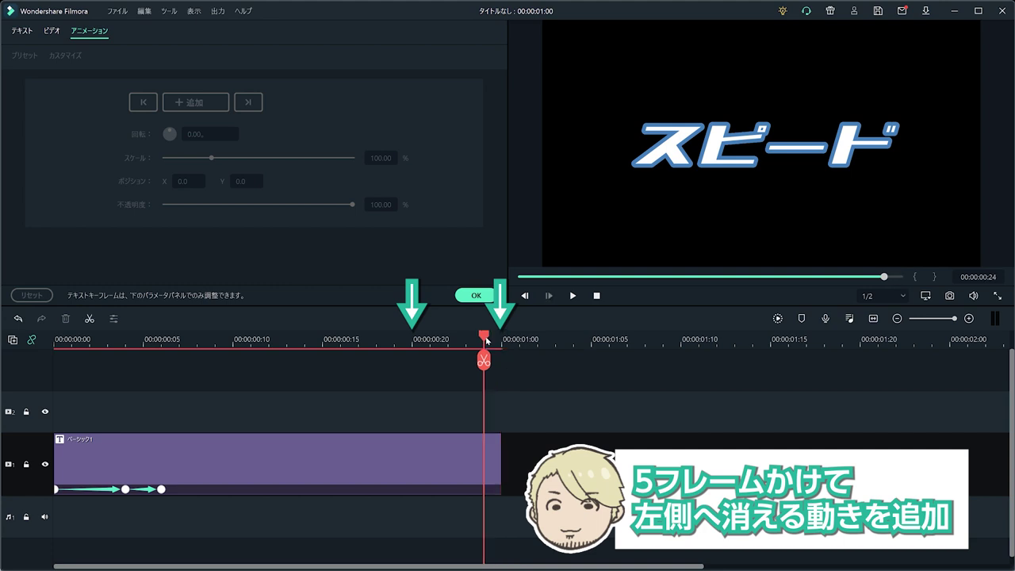
pyautogui.click(395, 438)
pyautogui.click(194, 102)
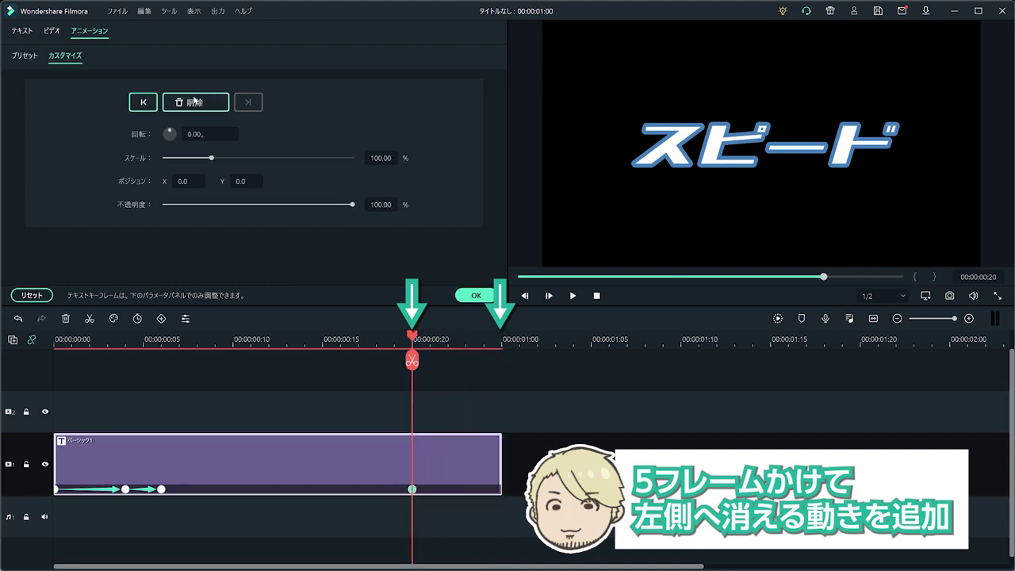
# - Keyframe the title's position X to -1500 at the end of the clip and play back the exit
pyautogui.press('Right')
pyautogui.press('Right')
pyautogui.press('Right')
pyautogui.press('Right')
pyautogui.moveTo(190, 181); pyautogui.dragTo(114, 181)
pyautogui.moveTo(483, 489); pyautogui.dragTo(501, 489)
pyautogui.press('space')
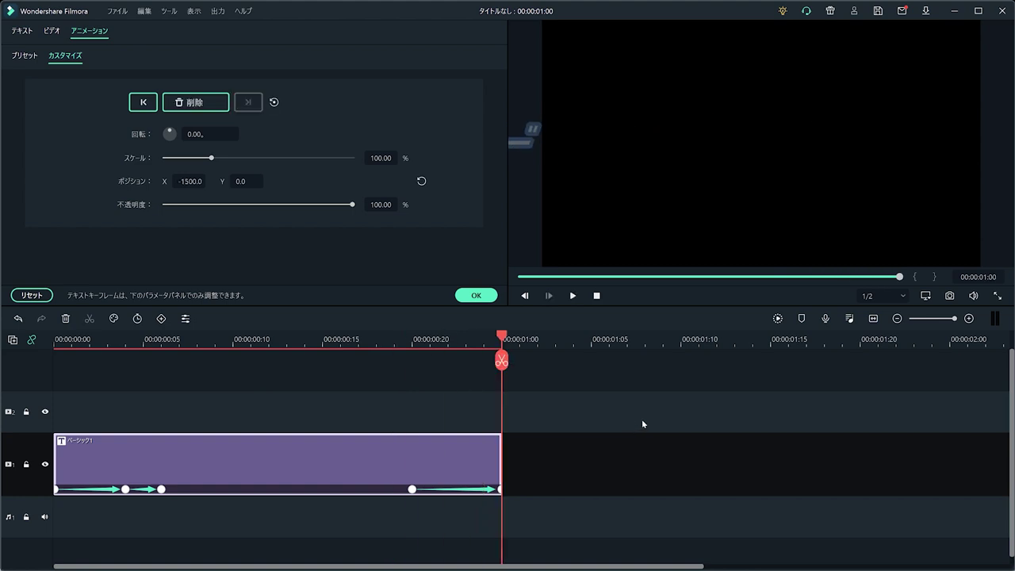
# - Duplicate the animated title clip and place the copy at the start of video track 2
pyautogui.click(342, 473)
pyautogui.hotkey('ctrl', 'c')
pyautogui.hotkey('ctrl', 'v')
pyautogui.moveTo(592, 459); pyautogui.dragTo(45, 415)
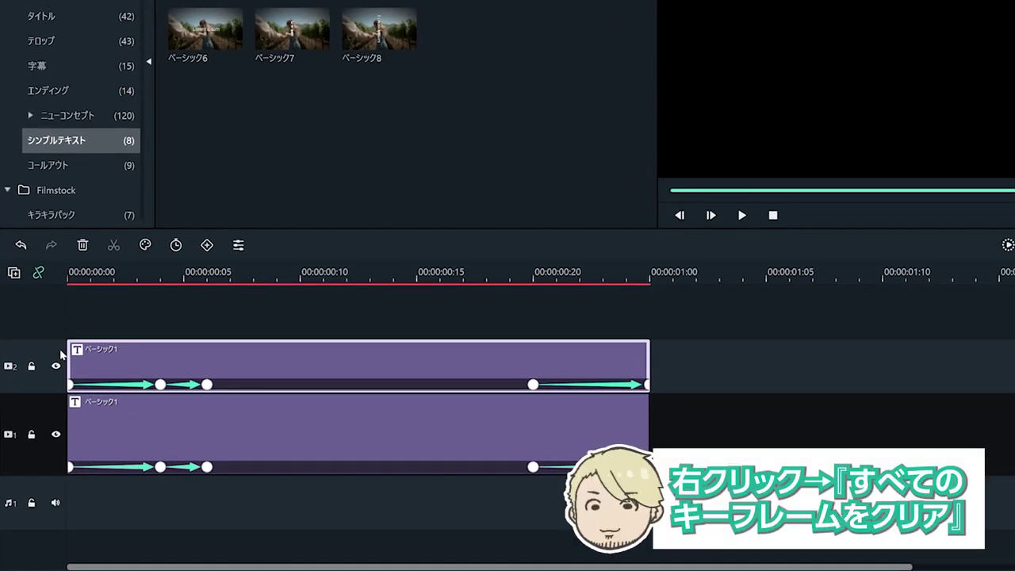
# - Clear all keyframes from the title clip on track 1
pyautogui.click(181, 472)
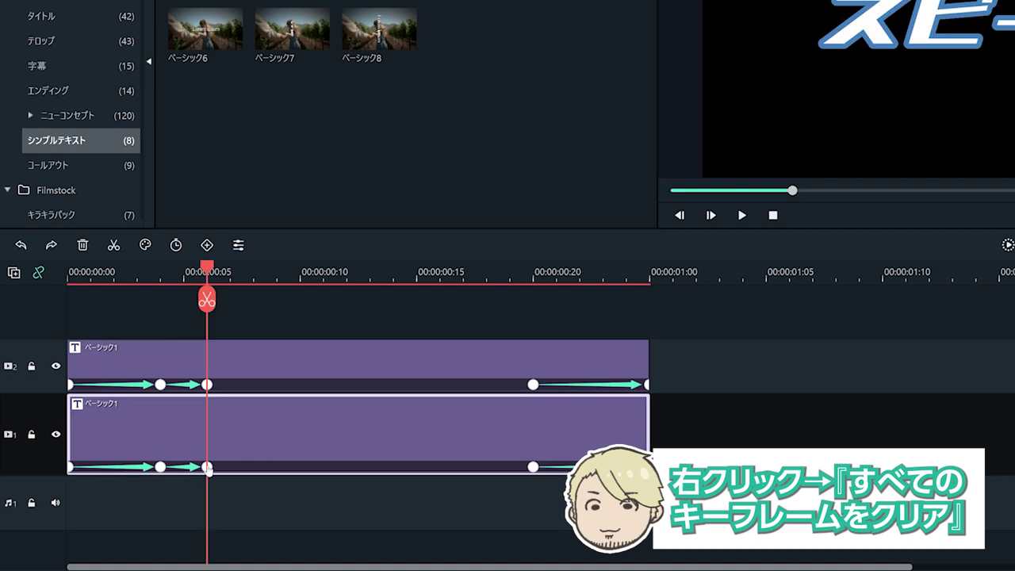
pyautogui.rightClick(208, 470)
pyautogui.click(268, 517)
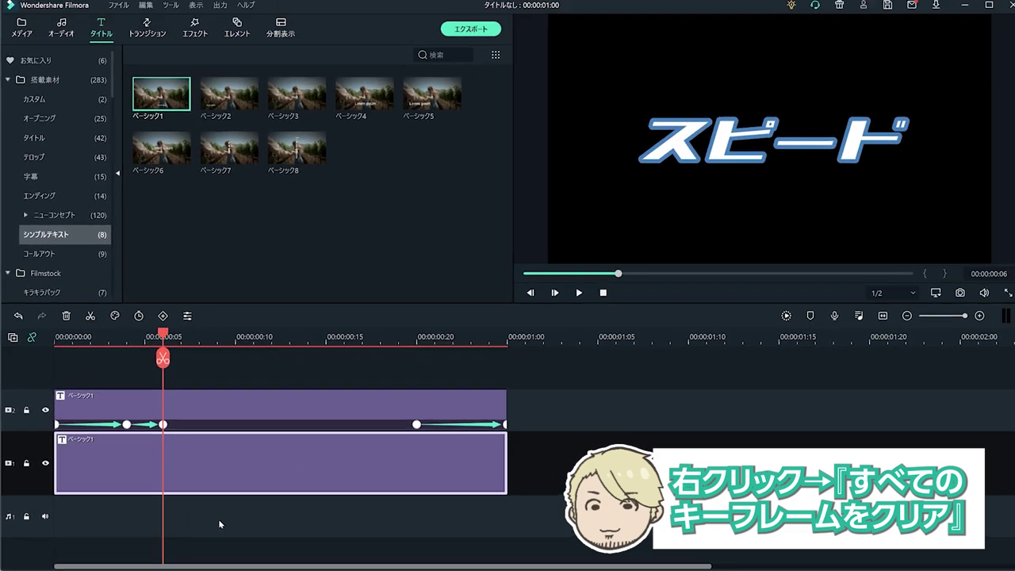
# - Add a keyframe at frame 4 to the title clip on track 1
pyautogui.press('Left')
pyautogui.press('Left')
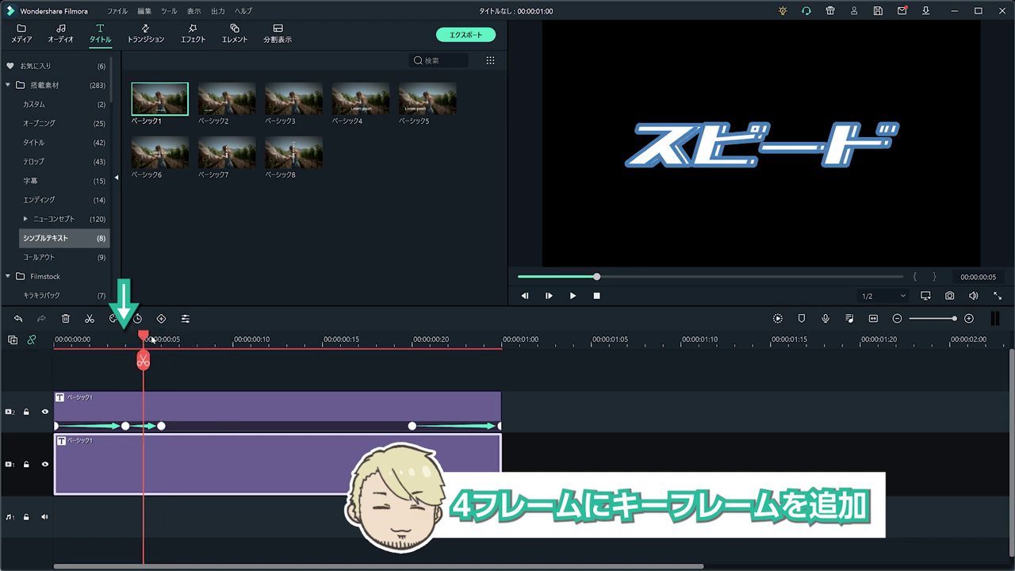
pyautogui.doubleClick(152, 479)
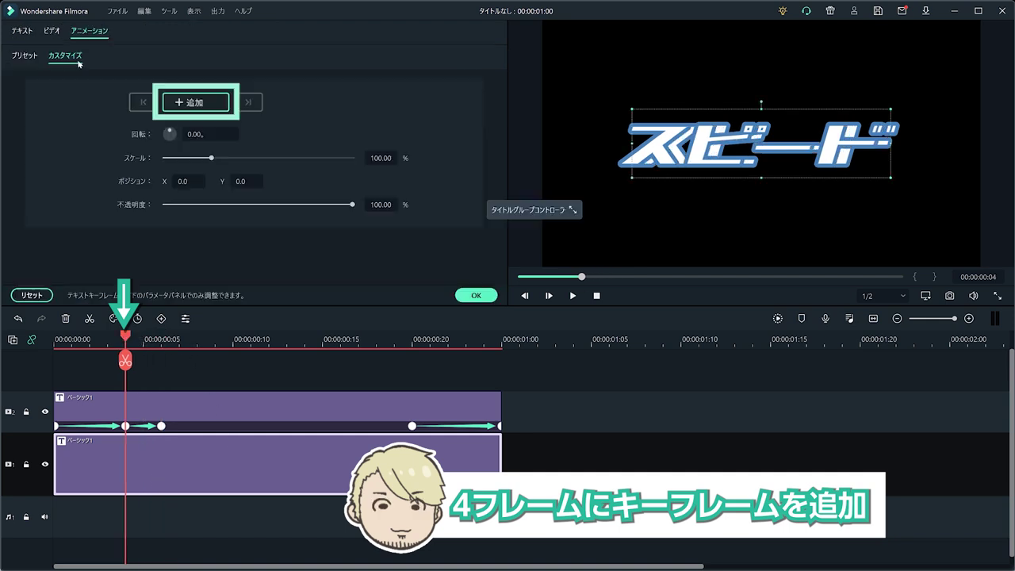
pyautogui.click(193, 103)
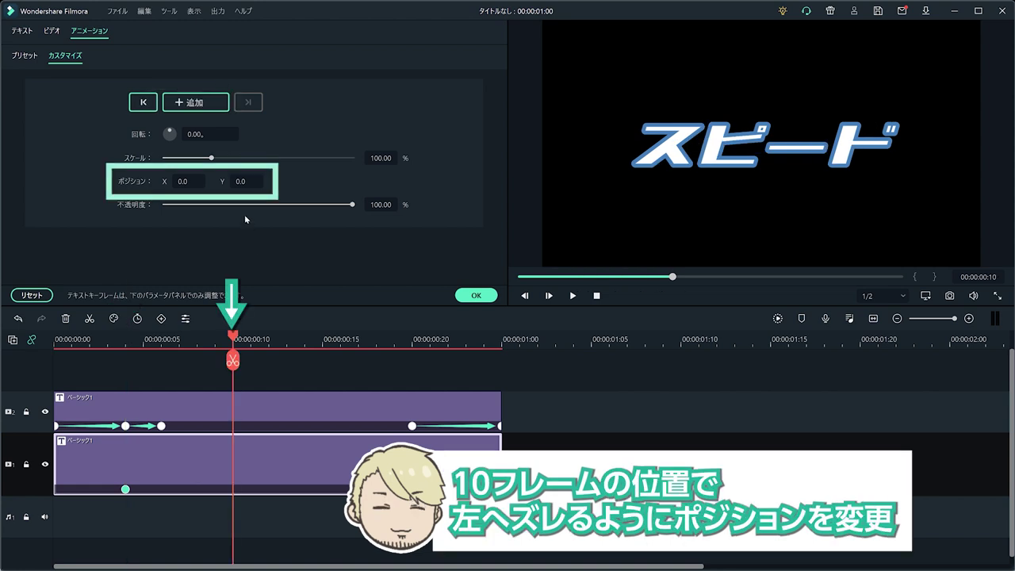
# - At frame 10, set the track 1 title's position X to about -417 and opacity to 0%, and play back the motion
pyautogui.moveTo(188, 182); pyautogui.dragTo(5, 182)
pyautogui.moveTo(149, 181); pyautogui.dragTo(141, 181)
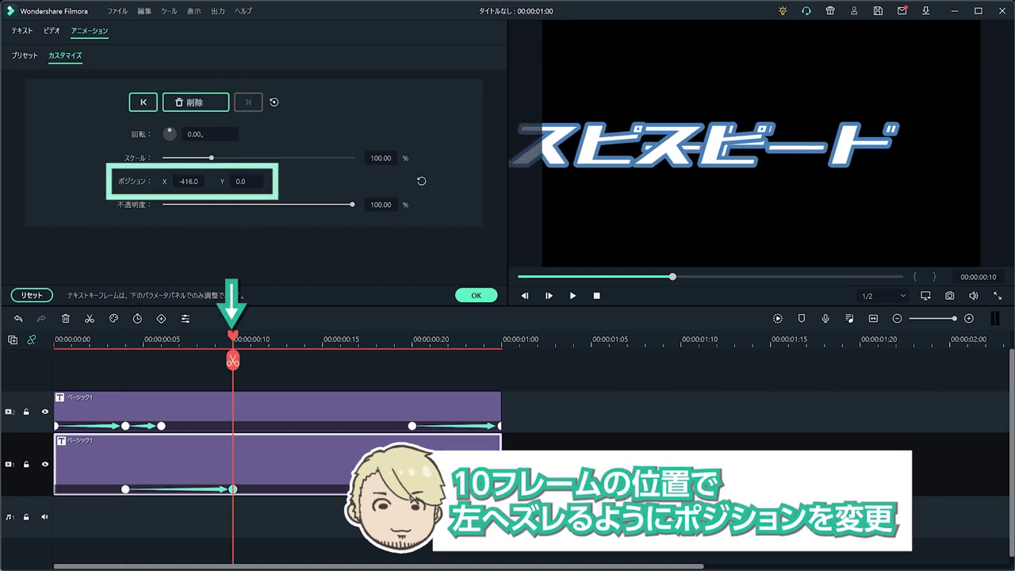
pyautogui.moveTo(353, 205); pyautogui.dragTo(128, 207)
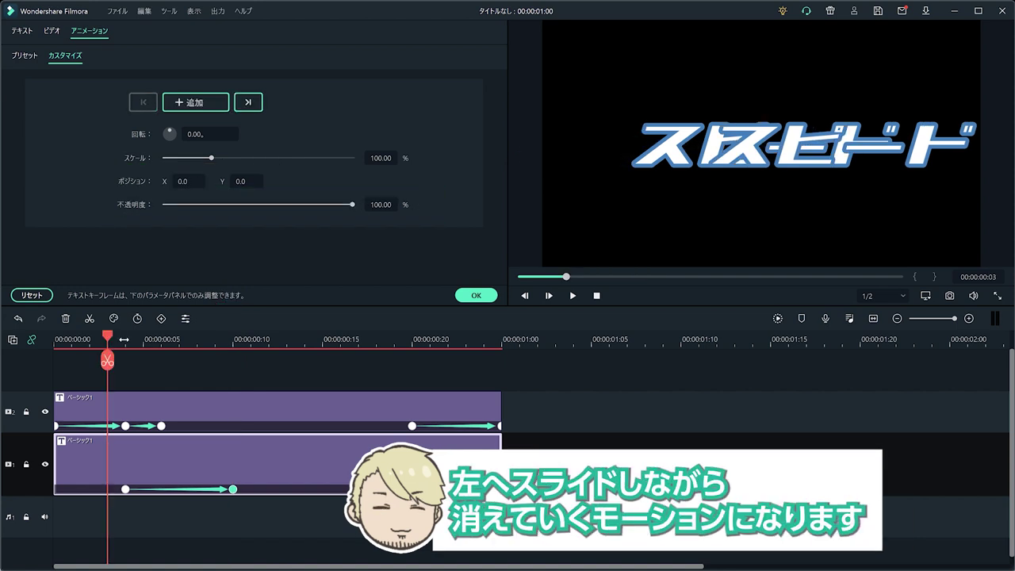
pyautogui.press('space')
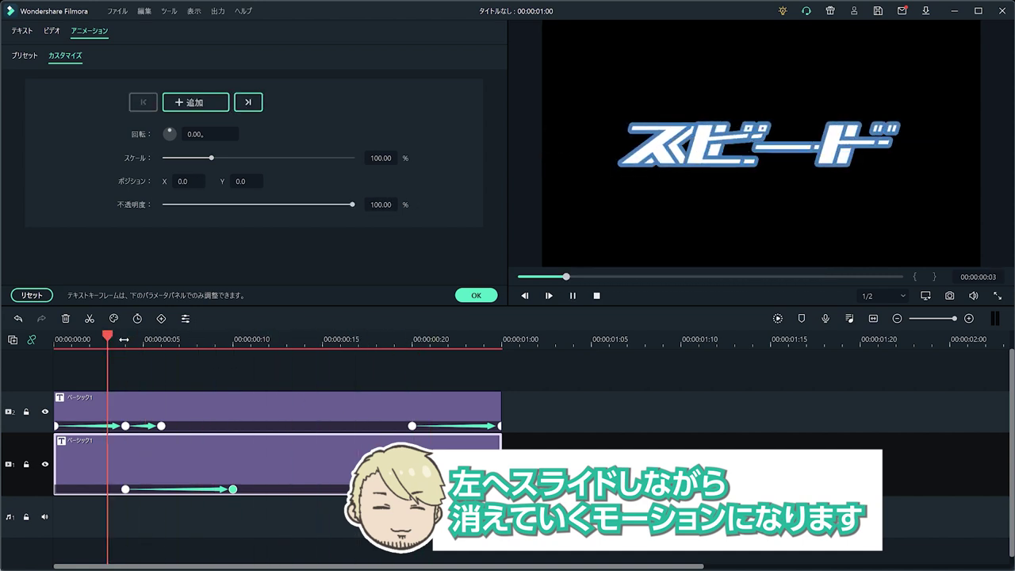
# - Trim the track 1 title clip to end at frame 10 and set its opacity to 0% at frame 3
pyautogui.moveTo(500, 456); pyautogui.dragTo(232, 457)
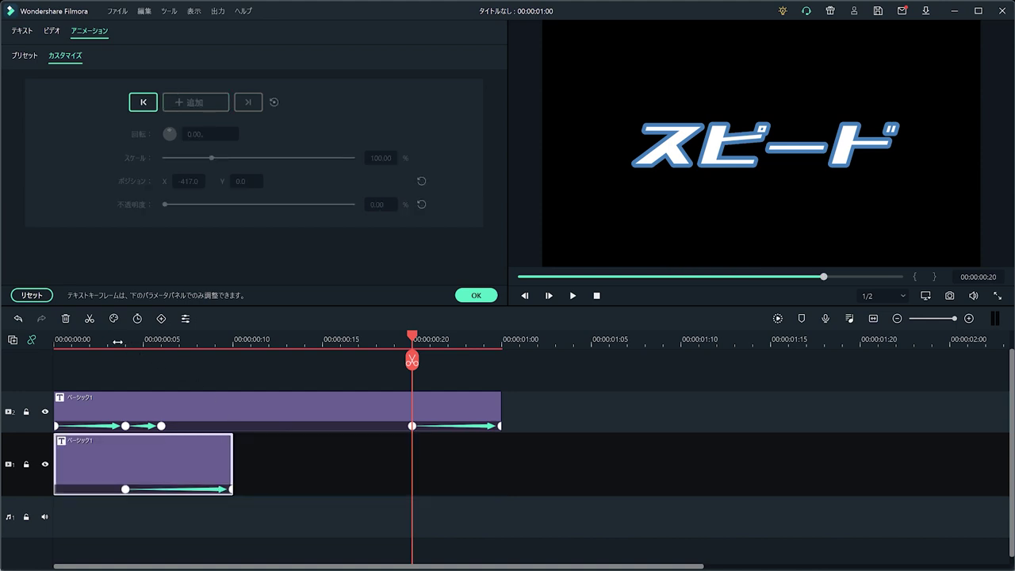
pyautogui.click(108, 339)
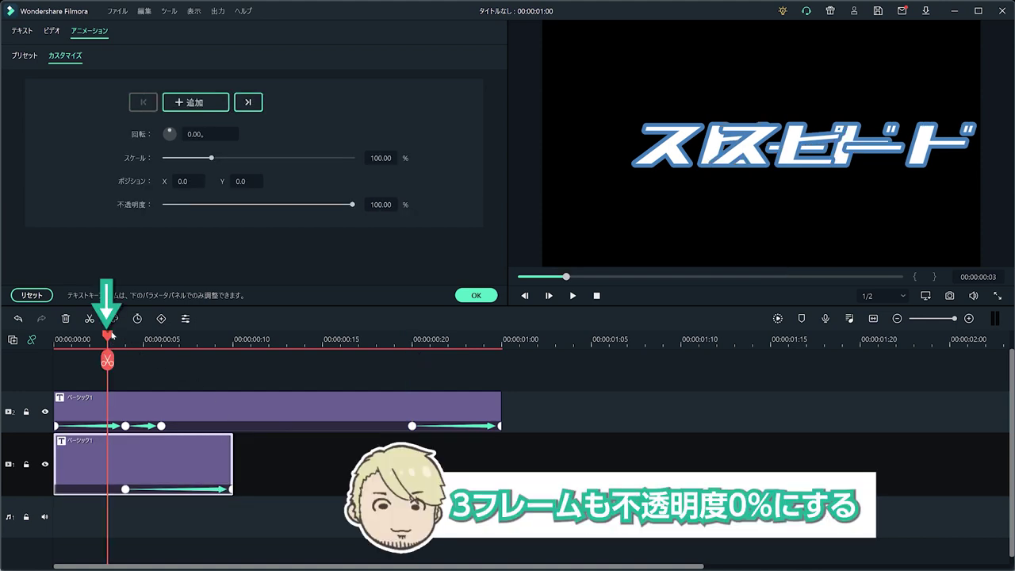
pyautogui.moveTo(112, 336)
pyautogui.mouseDown()
pyautogui.moveTo(129, 340)
pyautogui.moveTo(119, 344)
pyautogui.mouseUp()
pyautogui.moveTo(353, 206); pyautogui.dragTo(165, 207)
pyautogui.moveTo(109, 337); pyautogui.dragTo(53, 358)
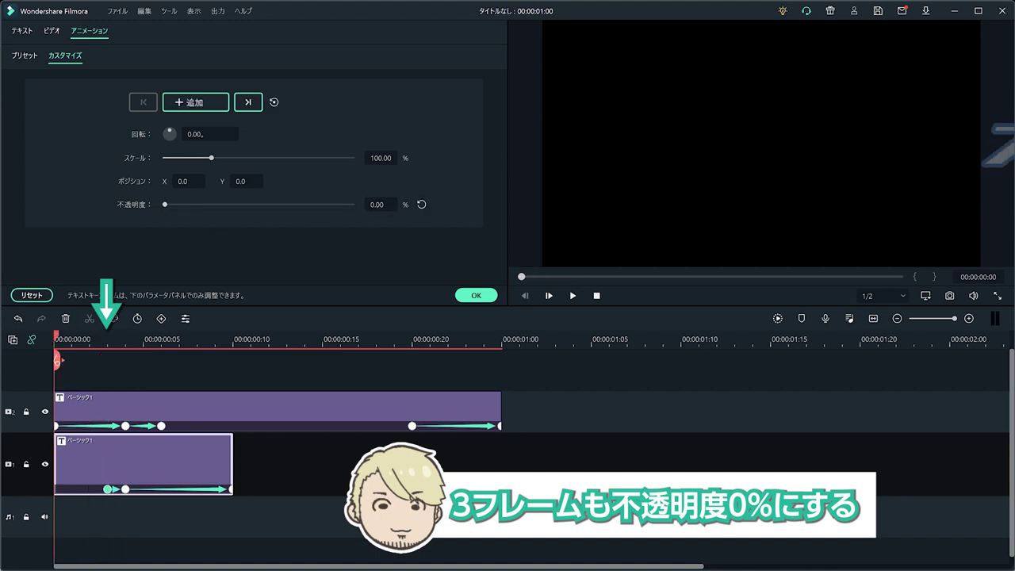
pyautogui.press('space')
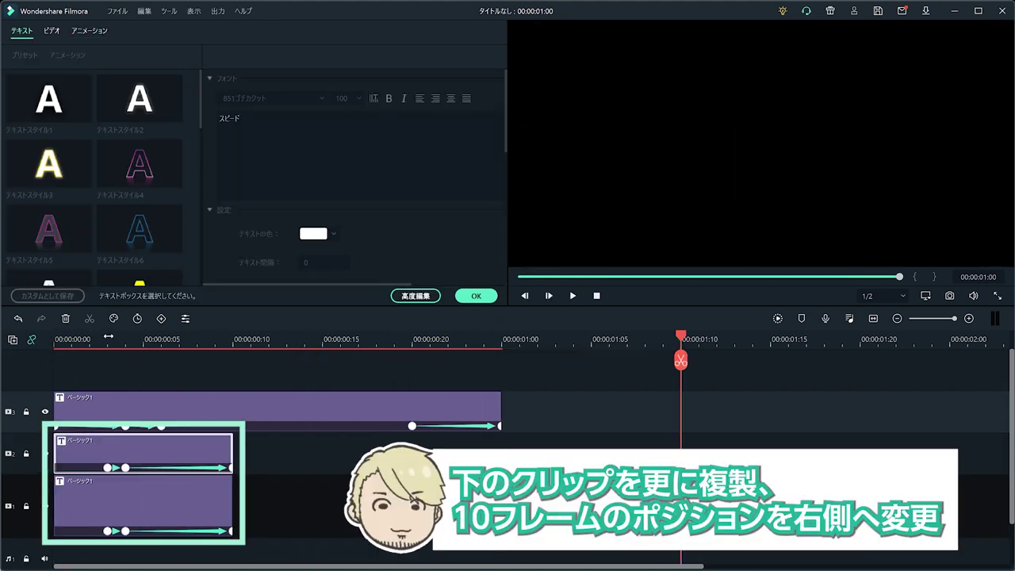
# - Set the lowest duplicate's position X to 367 at frame 10 and play back the complete animation
pyautogui.click(108, 339)
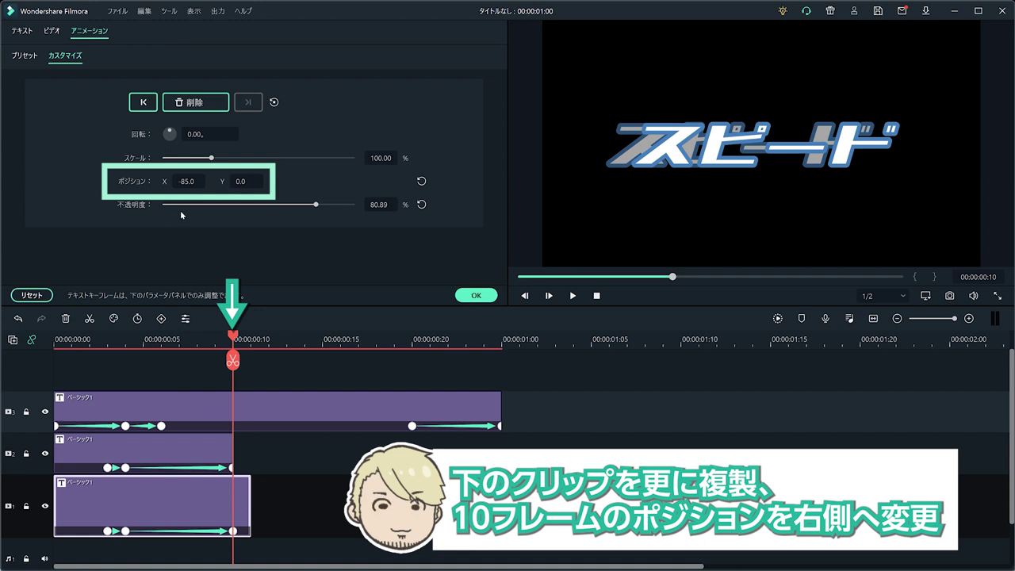
pyautogui.moveTo(187, 182); pyautogui.dragTo(241, 182)
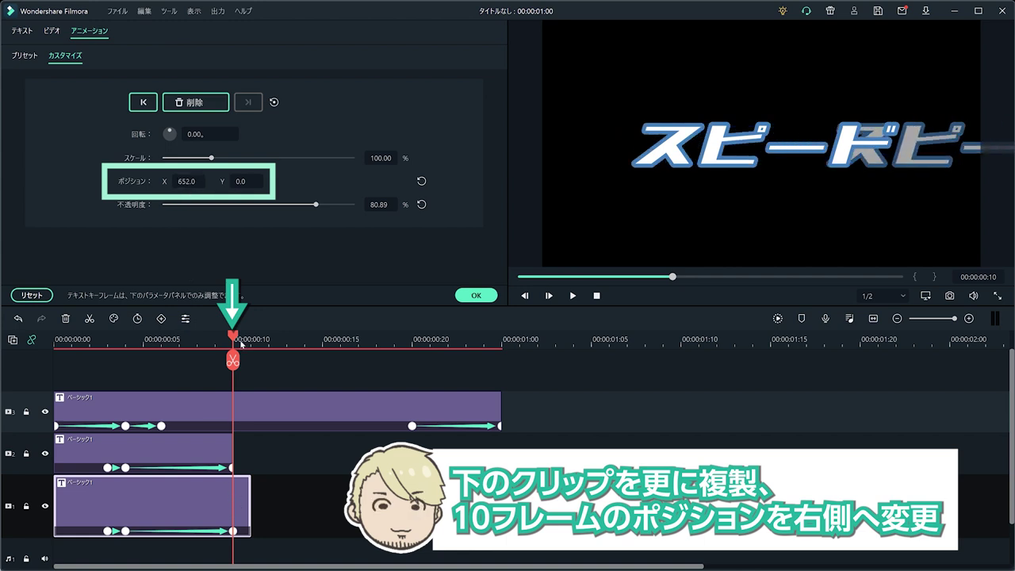
pyautogui.moveTo(194, 184); pyautogui.dragTo(2, 215)
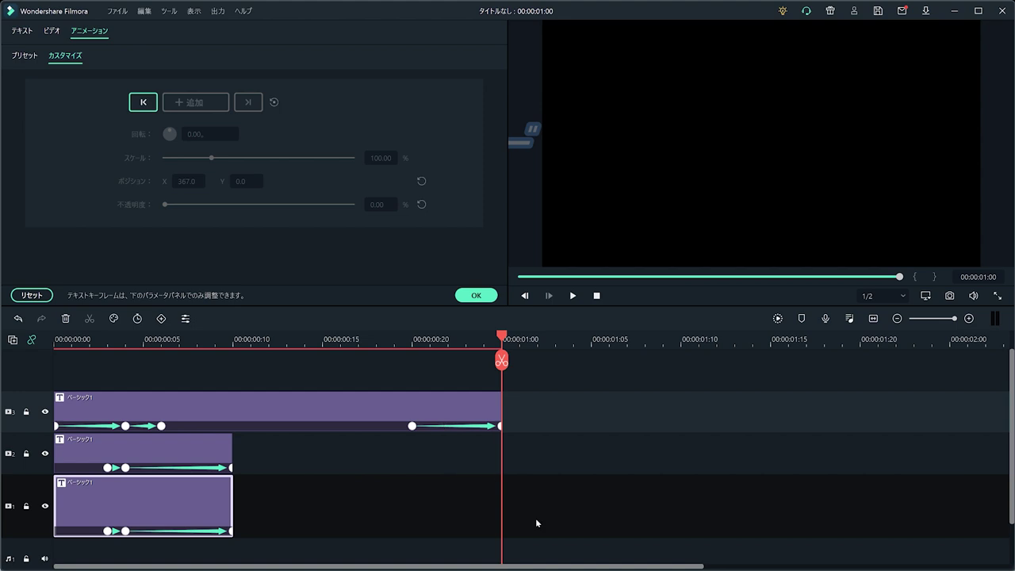
pyautogui.press('space')
pyautogui.press('space')
pyautogui.press('space')
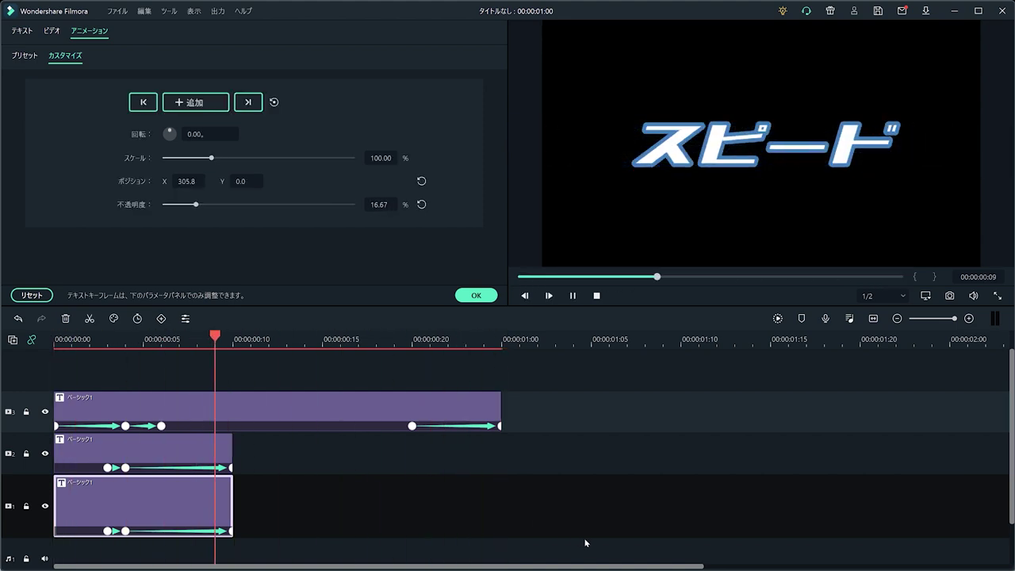
pyautogui.press('space')
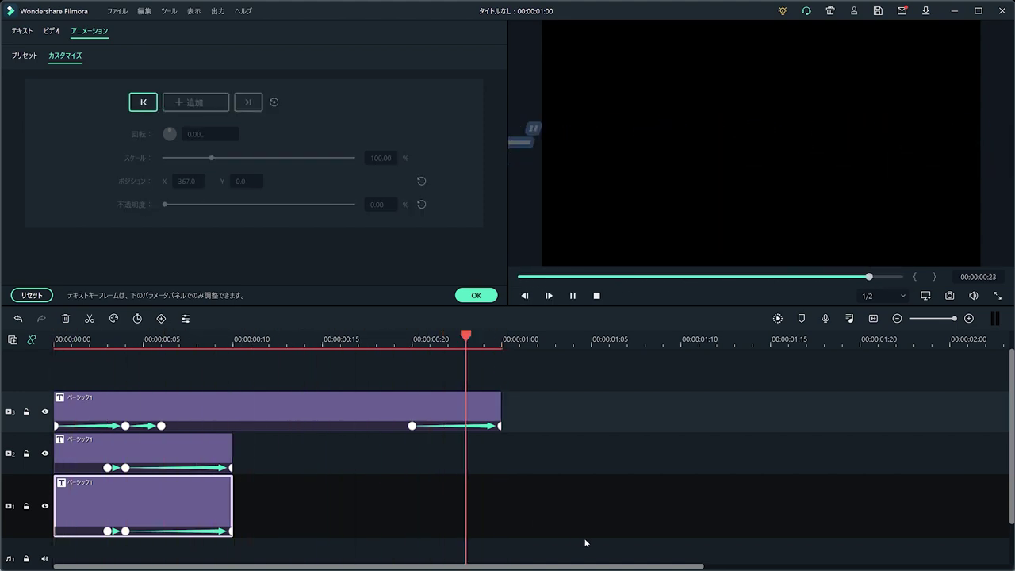
pyautogui.press('space')
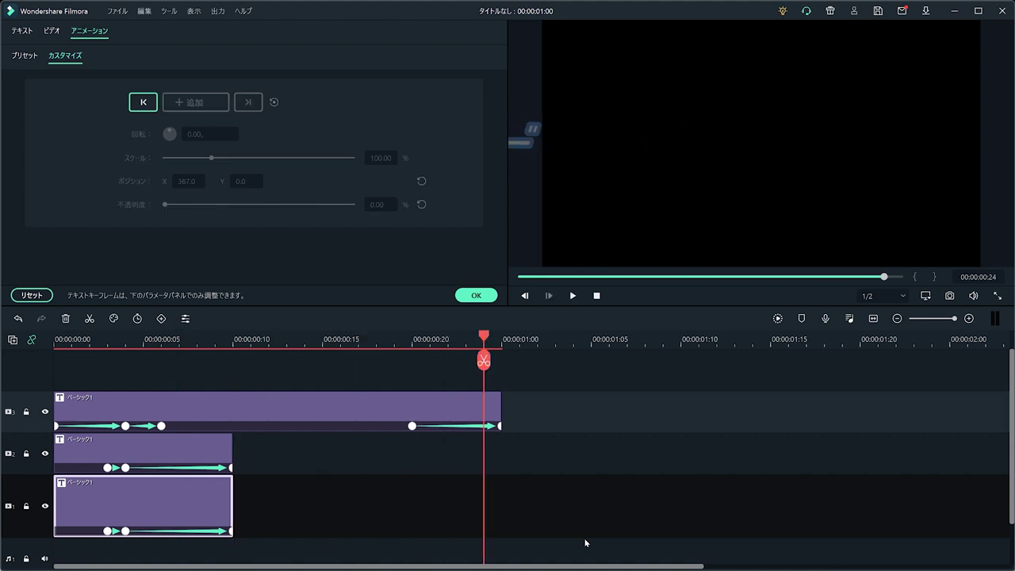
# - Accept the title edits and open the custom titles category
pyautogui.click(476, 295)
pyautogui.click(59, 104)
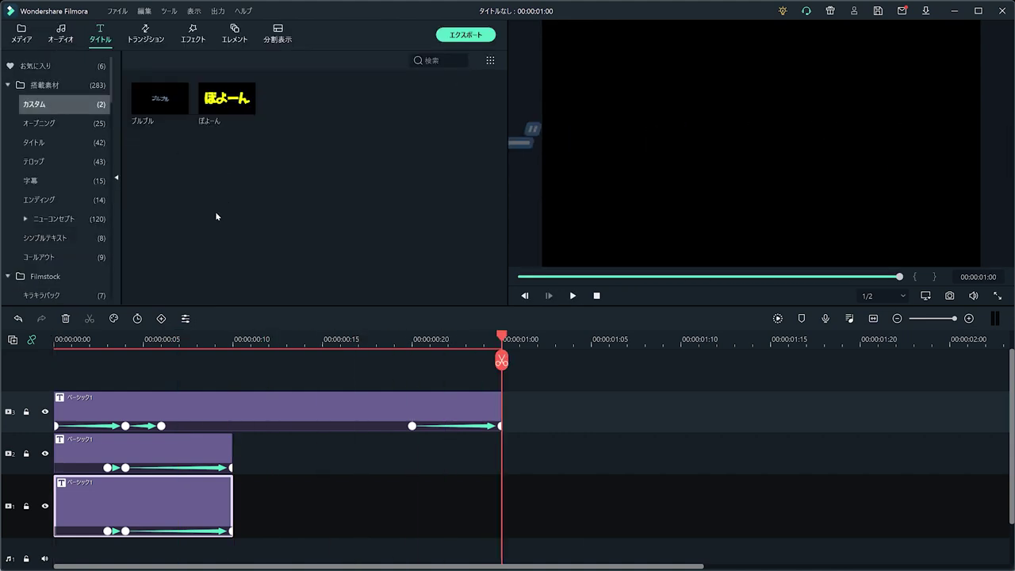
# - Try to select all three title clips together for saving as a single custom title
pyautogui.click(294, 417)
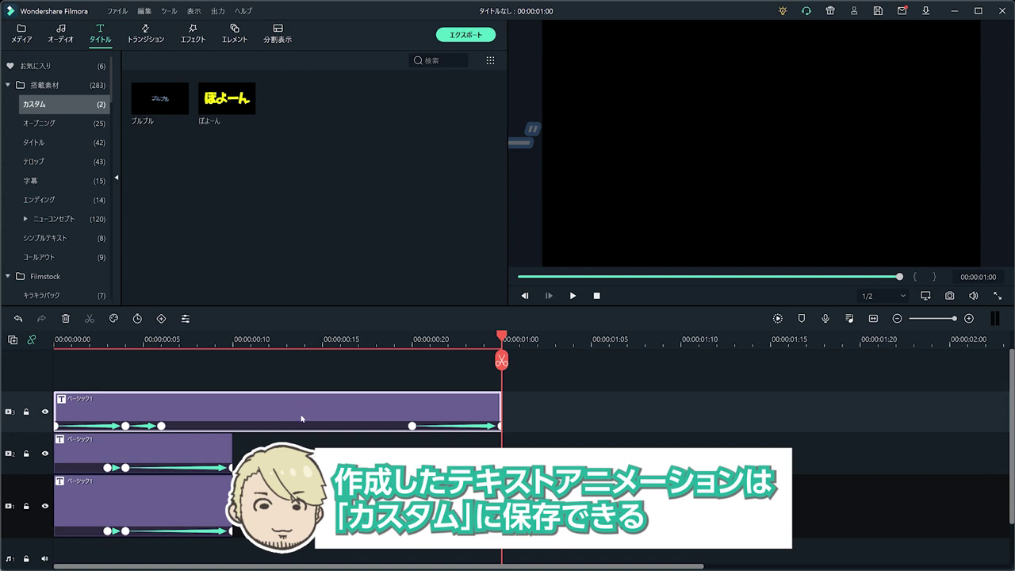
pyautogui.doubleClick(233, 414)
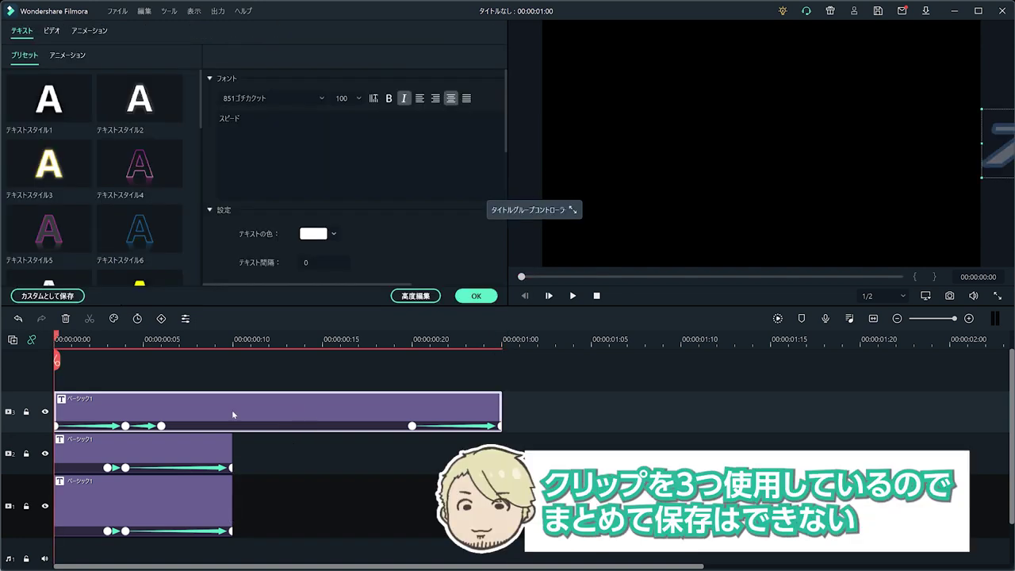
pyautogui.moveTo(208, 372); pyautogui.dragTo(166, 530)
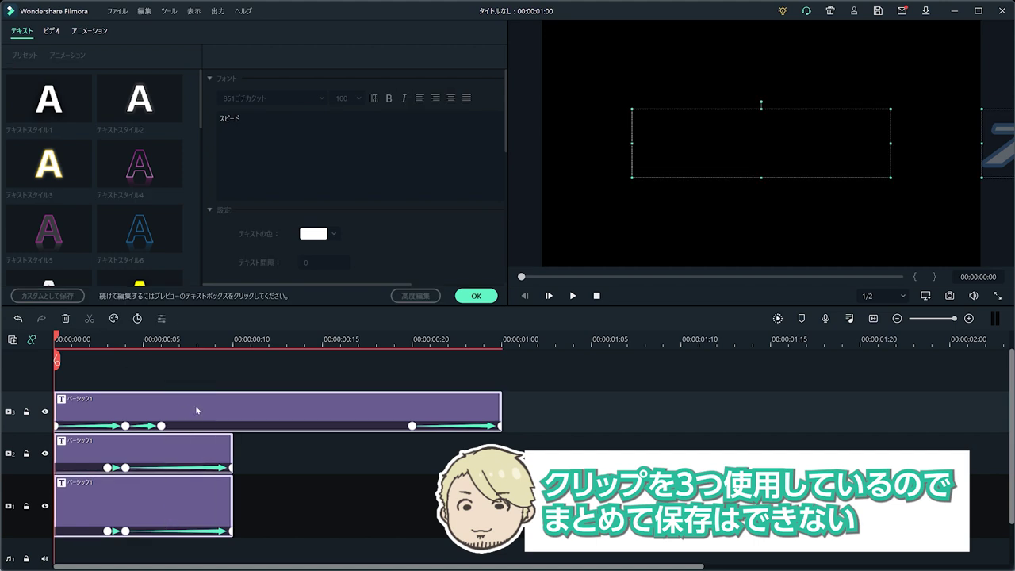
pyautogui.click(195, 408)
pyautogui.moveTo(193, 364); pyautogui.dragTo(180, 550)
pyautogui.click(301, 504)
# - Save the track 3 title clip as a custom title named スピード1
pyautogui.click(261, 415)
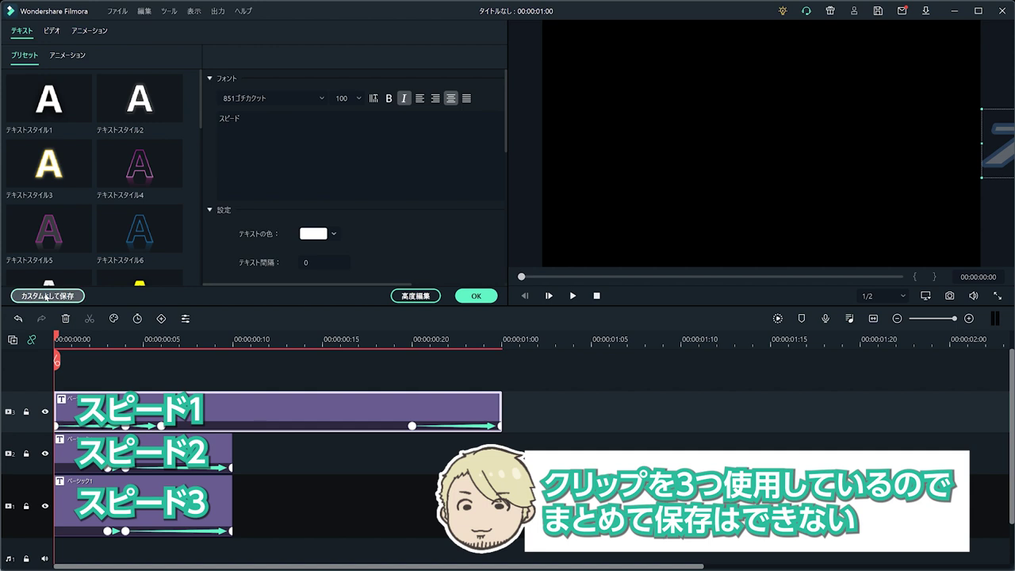
pyautogui.click(47, 295)
pyautogui.write('スピード1')
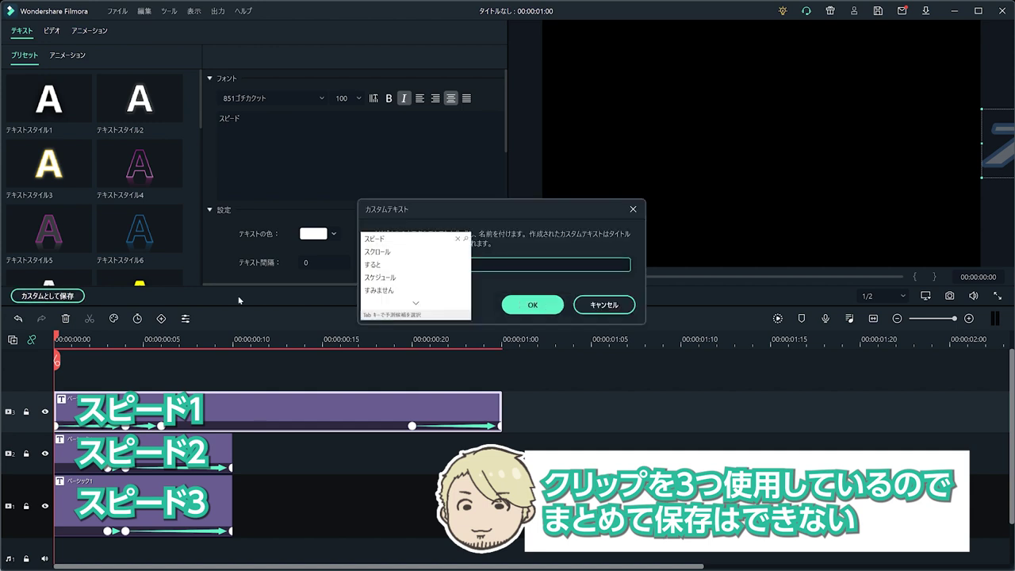
pyautogui.press('Return')
# - Save the two afterimage title clips as custom titles named スピード2 and スピード3
pyautogui.write('スピード2')
pyautogui.click(47, 295)
pyautogui.write('スピー')
# - Place the custom titles スピード1, スピード2 and スピード3 on tracks 3, 2 and 1, aligned at 00:00:01:02, and play them back
pyautogui.moveTo(159, 98); pyautogui.dragTo(555, 413)
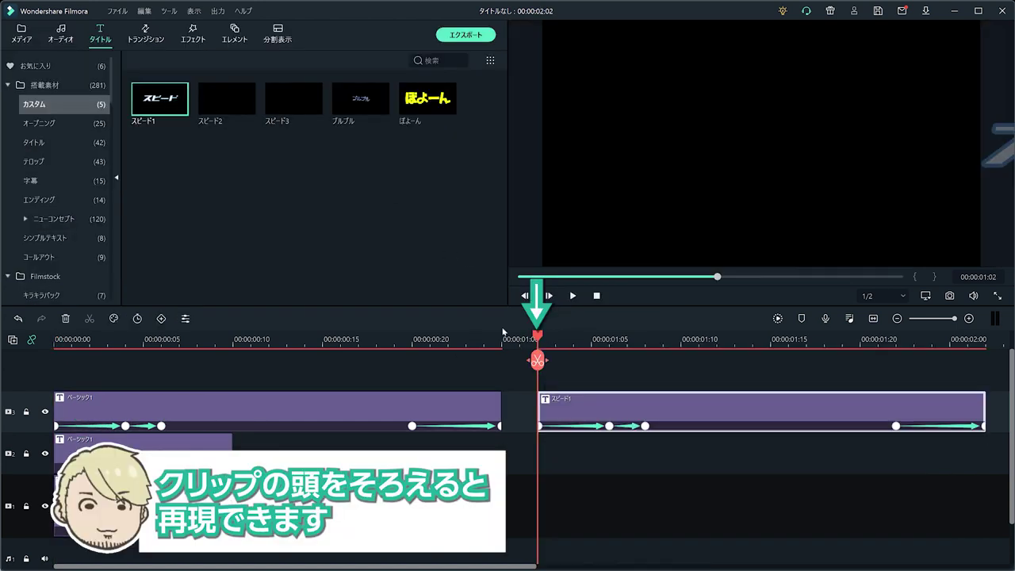
pyautogui.moveTo(231, 105); pyautogui.dragTo(539, 453)
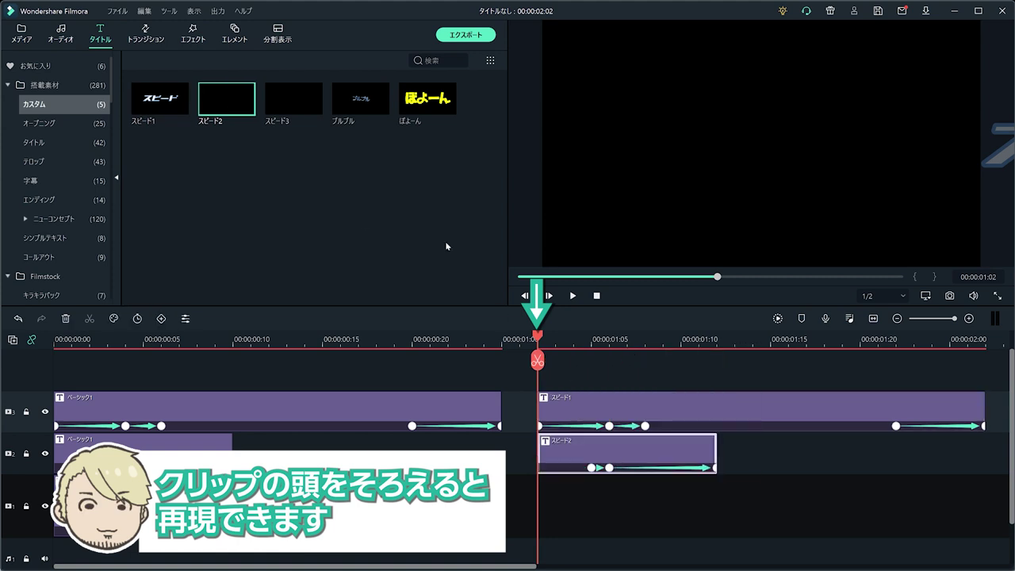
pyautogui.moveTo(293, 103); pyautogui.dragTo(549, 519)
pyautogui.click(512, 338)
pyautogui.press('space')
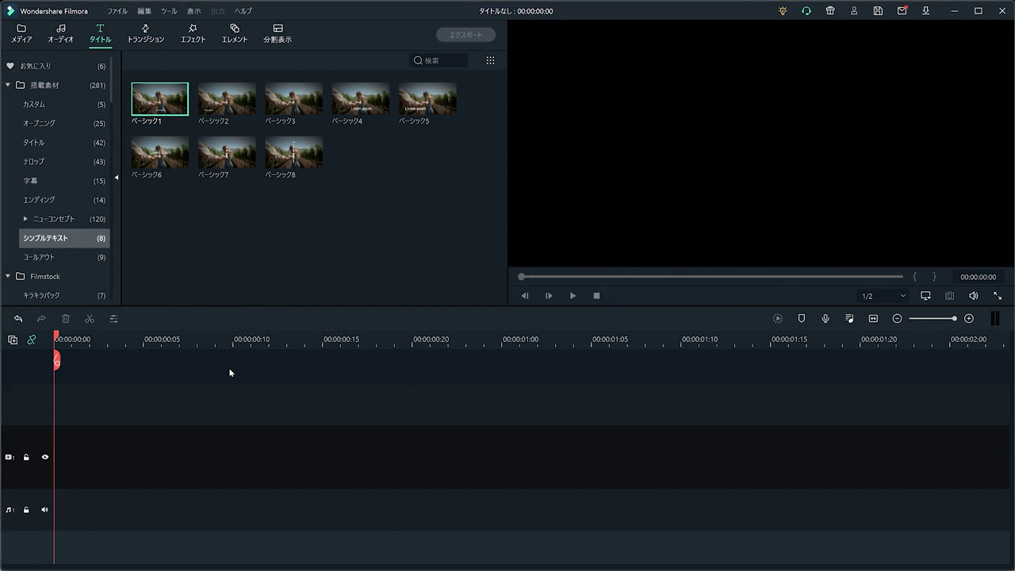
# - Add a ベーシック1 title reading エモーショナル at the start of the empty timeline and set its font to 01焚火-ExLight
pyautogui.moveTo(160, 174); pyautogui.dragTo(34, 471)
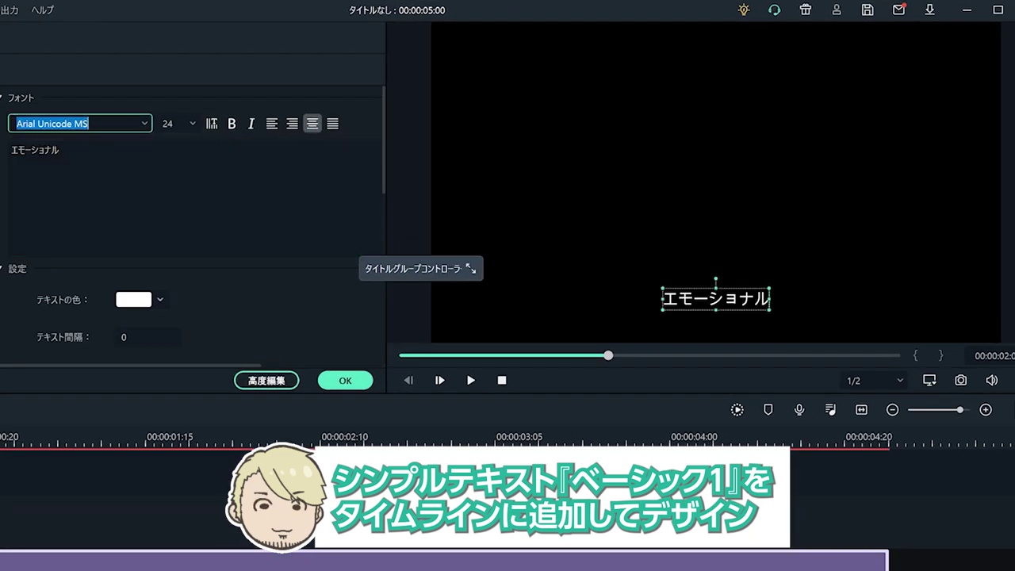
pyautogui.write('01焚火-ExLight')
pyautogui.press('Return')
# - Set the エモーショナル text size to 72 and move it to the centre of the frame
pyautogui.click(60, 150)
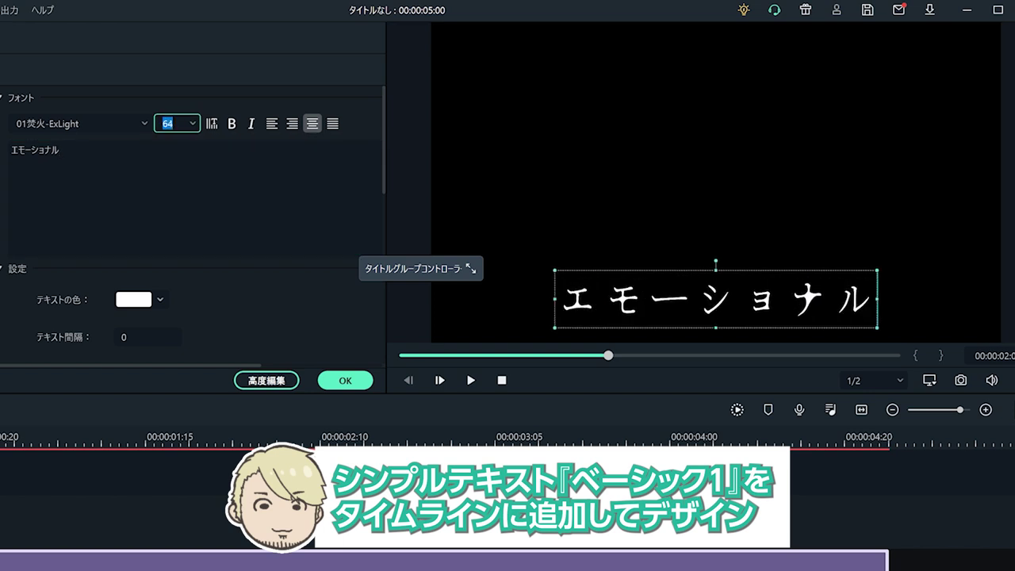
pyautogui.scroll(-5, 168, 123)
pyautogui.scroll(4, 168, 124)
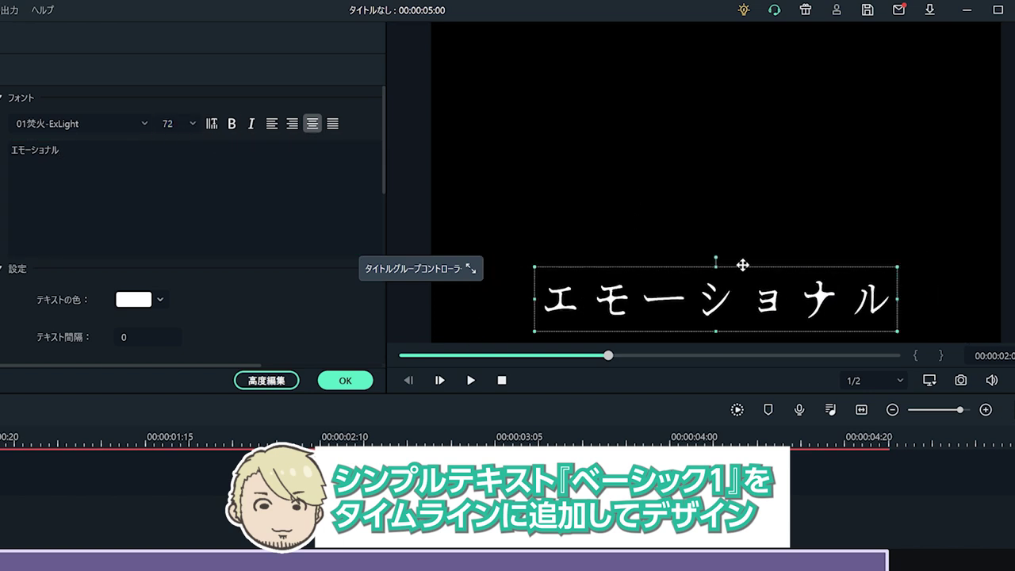
pyautogui.moveTo(741, 267); pyautogui.dragTo(738, 152)
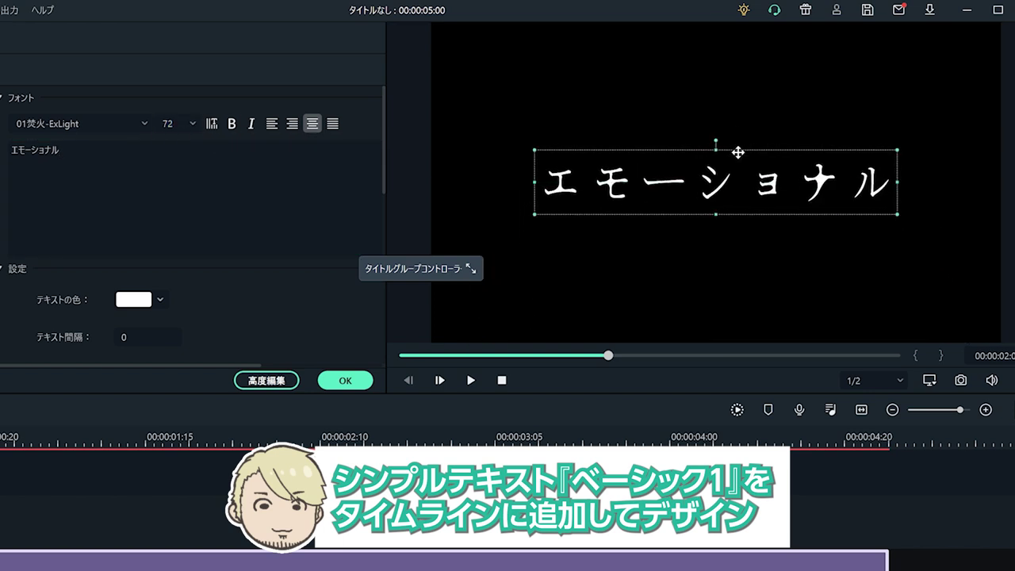
# - Italicise the エモーショナル text and rotate the title slightly counterclockwise so it slants upward
pyautogui.click(250, 124)
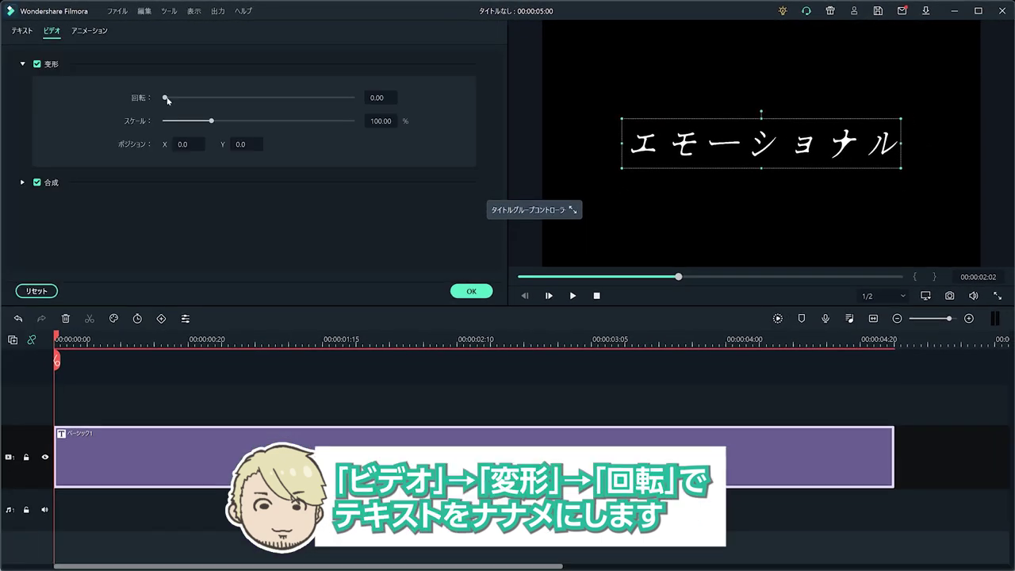
pyautogui.moveTo(165, 98); pyautogui.dragTo(350, 100)
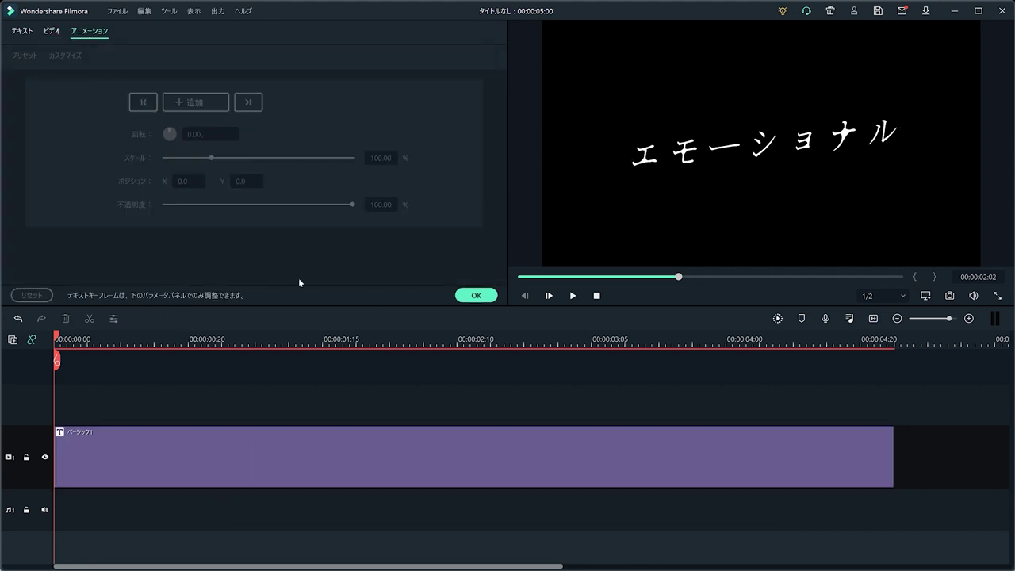
# - Add a keyframe at frame 0 of the title clip with scale 150% and opacity 0%
pyautogui.click(333, 436)
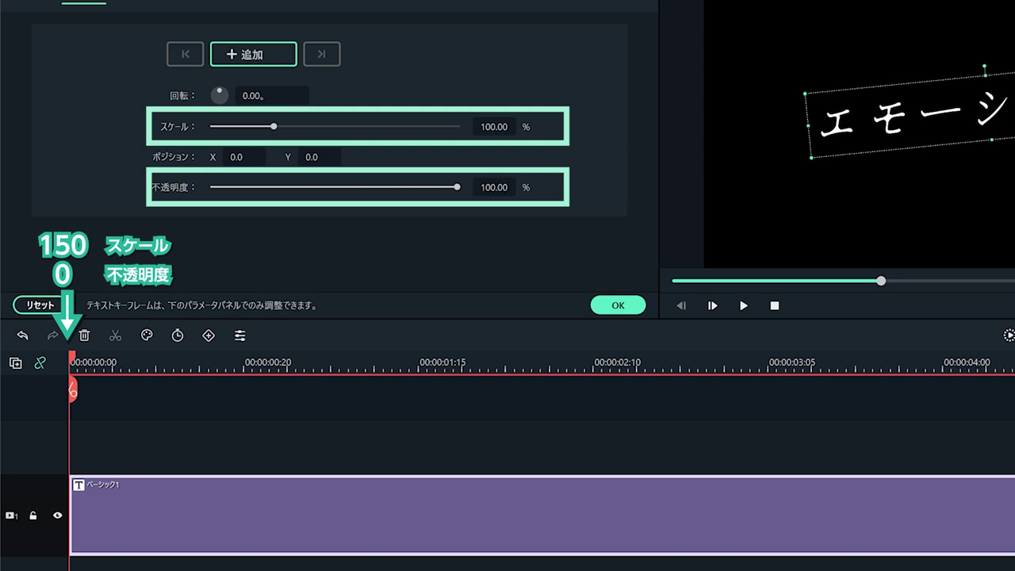
pyautogui.write('150')
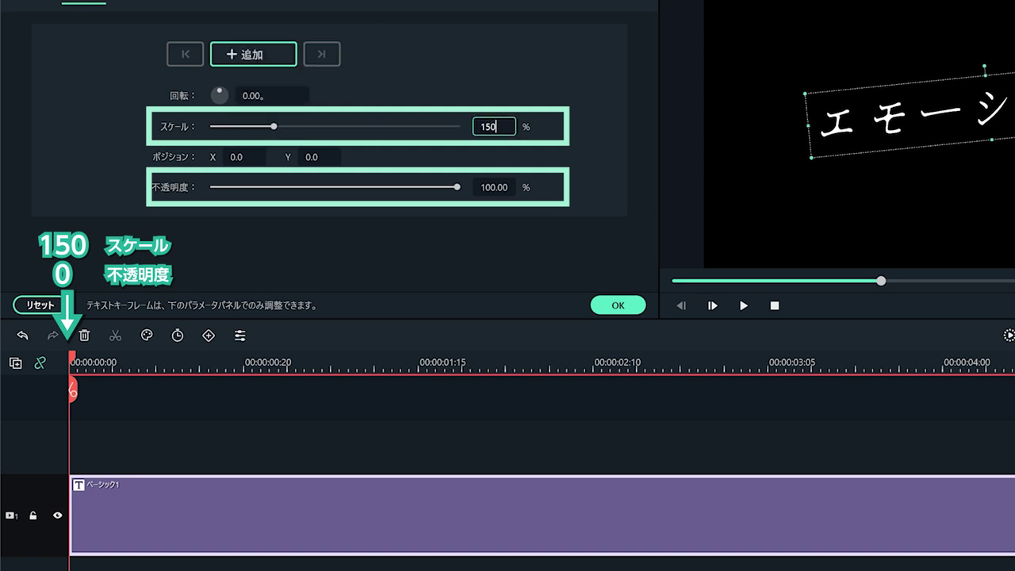
pyautogui.press('Return')
pyautogui.moveTo(456, 187); pyautogui.dragTo(161, 190)
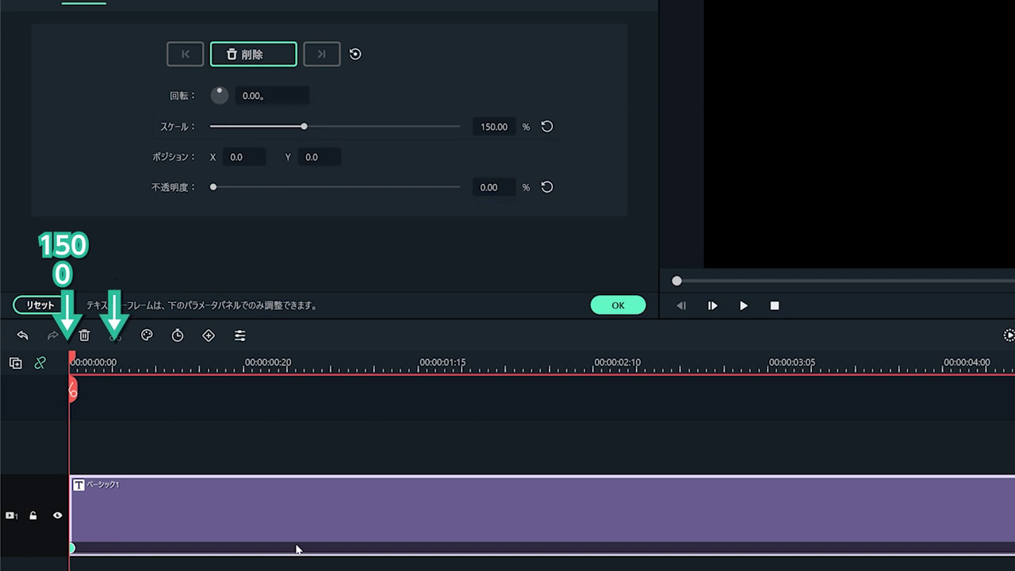
# - At frame 5, set the title's scale to 120% and opacity to 100%
pyautogui.click(105, 361)
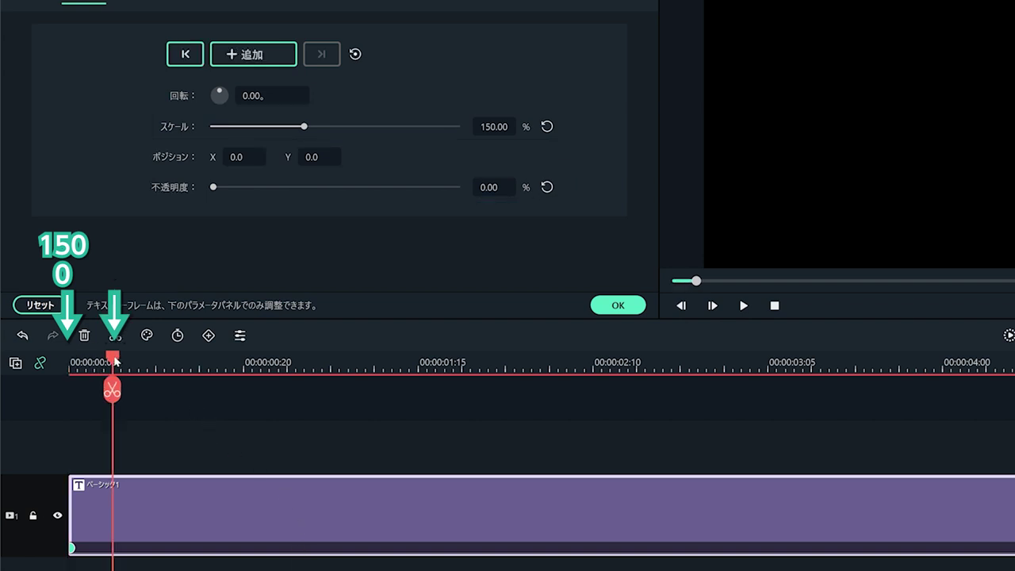
pyautogui.doubleClick(493, 127)
pyautogui.write('120')
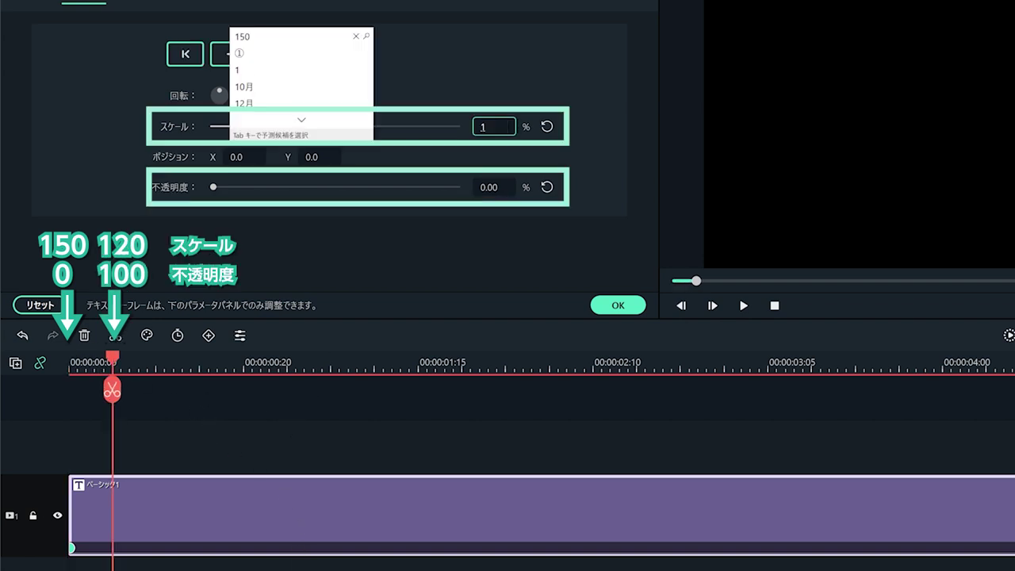
pyautogui.press('Return')
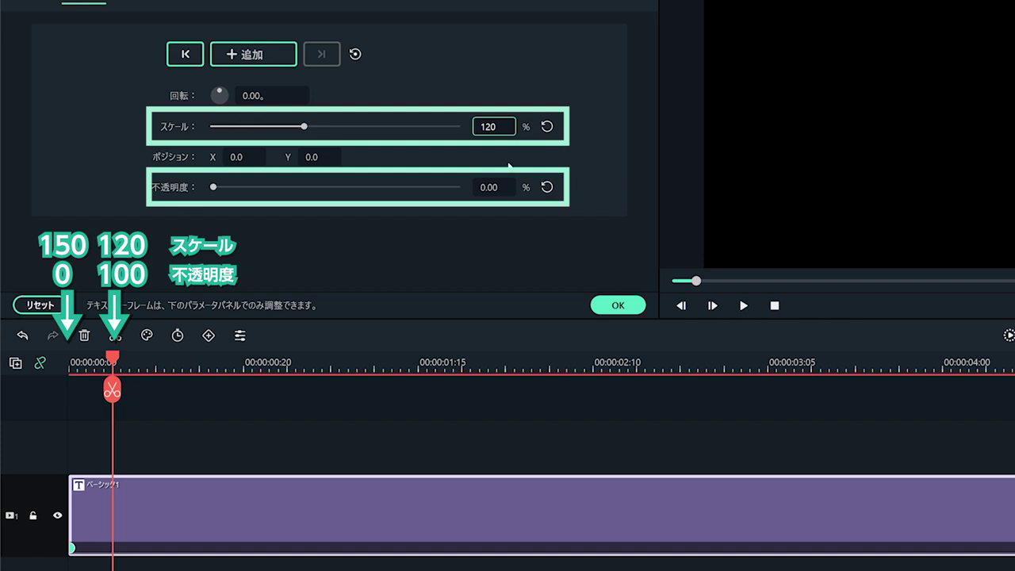
pyautogui.click(502, 186)
pyautogui.write('100')
pyautogui.press('Return')
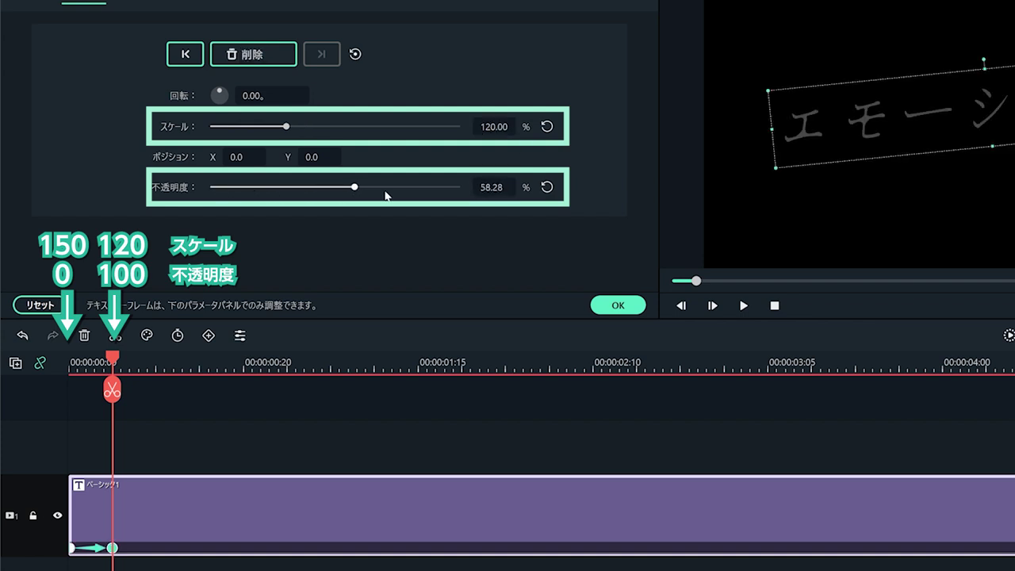
# - Set the title's scale to 100% at 00:00:02:00 and play back the animation
pyautogui.click(331, 401)
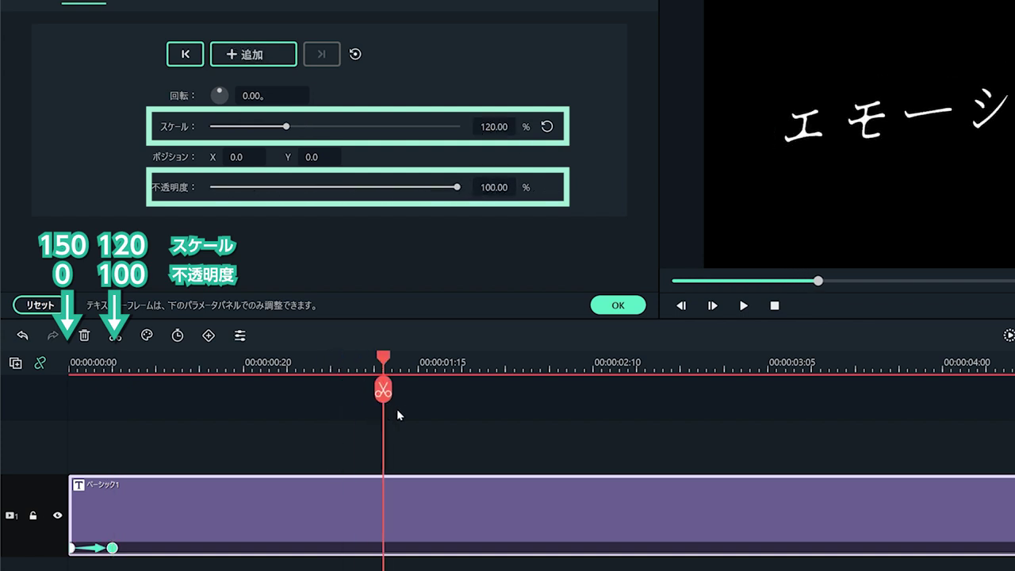
pyautogui.moveTo(397, 409); pyautogui.dragTo(505, 420)
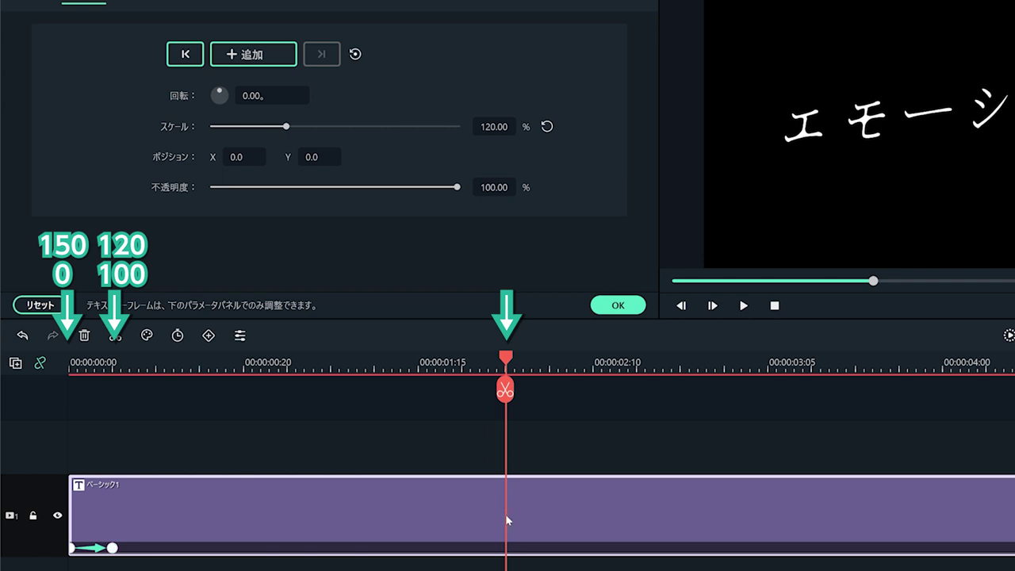
pyautogui.doubleClick(483, 126)
pyautogui.write('100')
pyautogui.press('Return')
pyautogui.press('Return')
pyautogui.press('space')
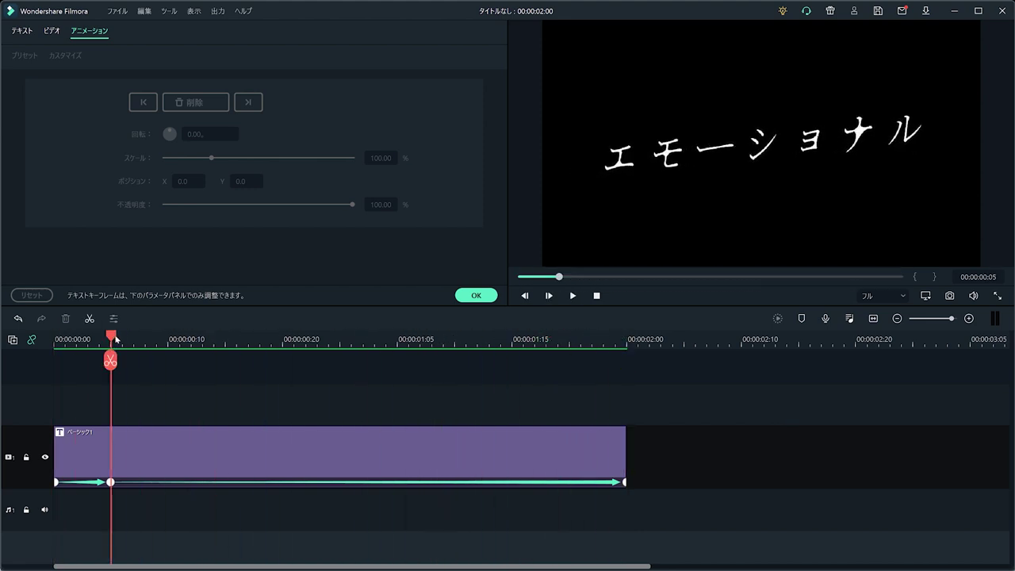
# - Lower the title's opacity to about 65% at 00:00:00:16 and about 73% at 00:00:00:24
pyautogui.moveTo(113, 339); pyautogui.dragTo(240, 356)
pyautogui.click(288, 456)
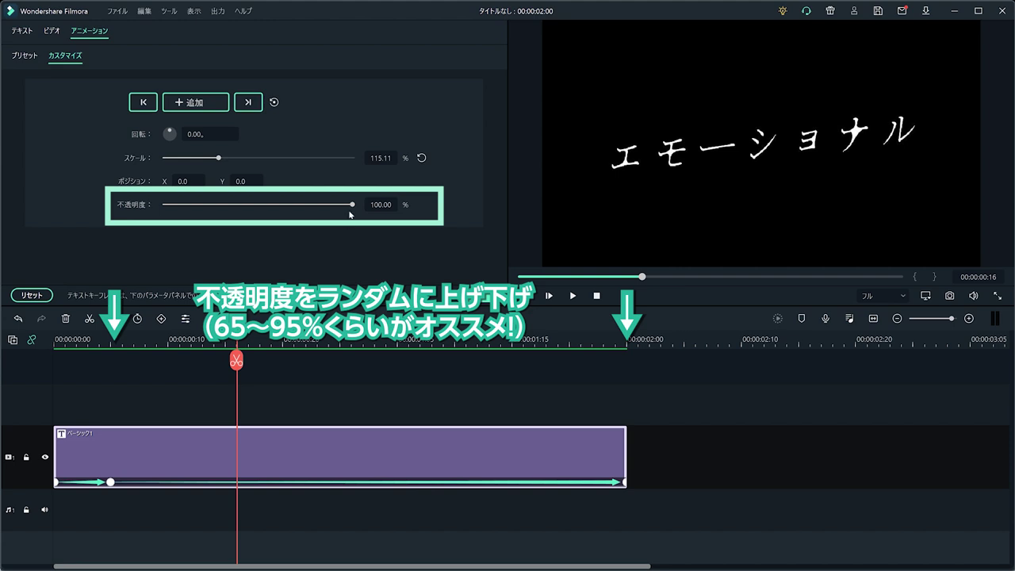
pyautogui.moveTo(353, 206); pyautogui.dragTo(339, 206)
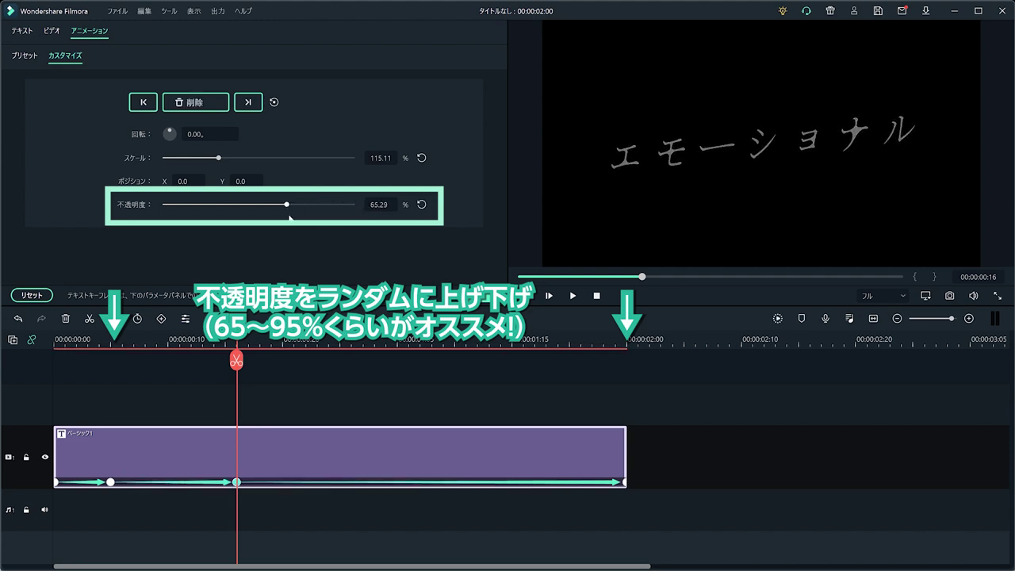
pyautogui.moveTo(237, 341); pyautogui.dragTo(330, 256)
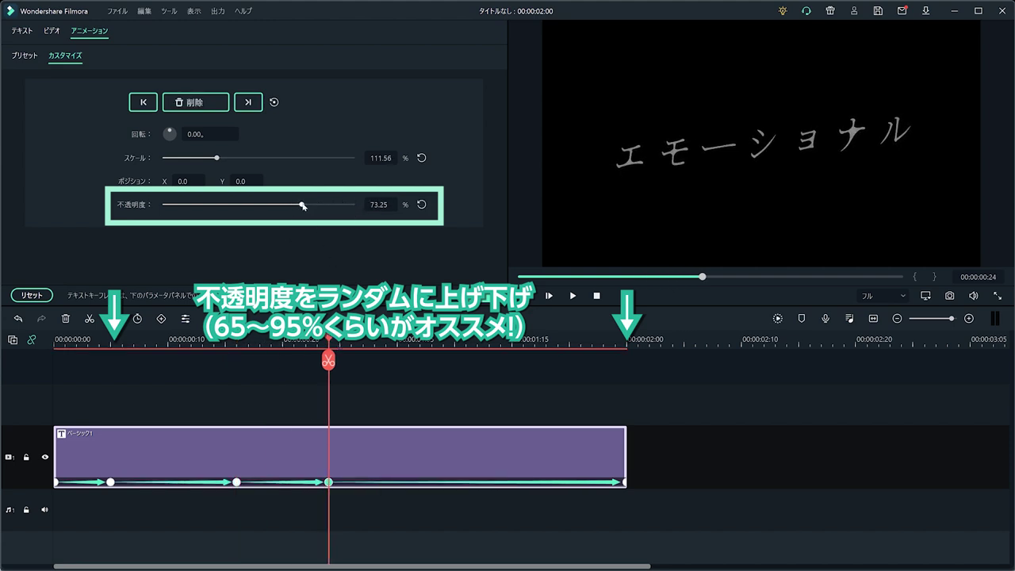
# - Add further opacity keyframes of about 80% at 00:00:01:06 and 79% at 00:00:01:20, plus one at 00:00:01:12
pyautogui.press('Right')
pyautogui.press('Right')
pyautogui.press('Right')
pyautogui.press('Right')
pyautogui.press('Right')
pyautogui.press('Right')
pyautogui.press('Right')
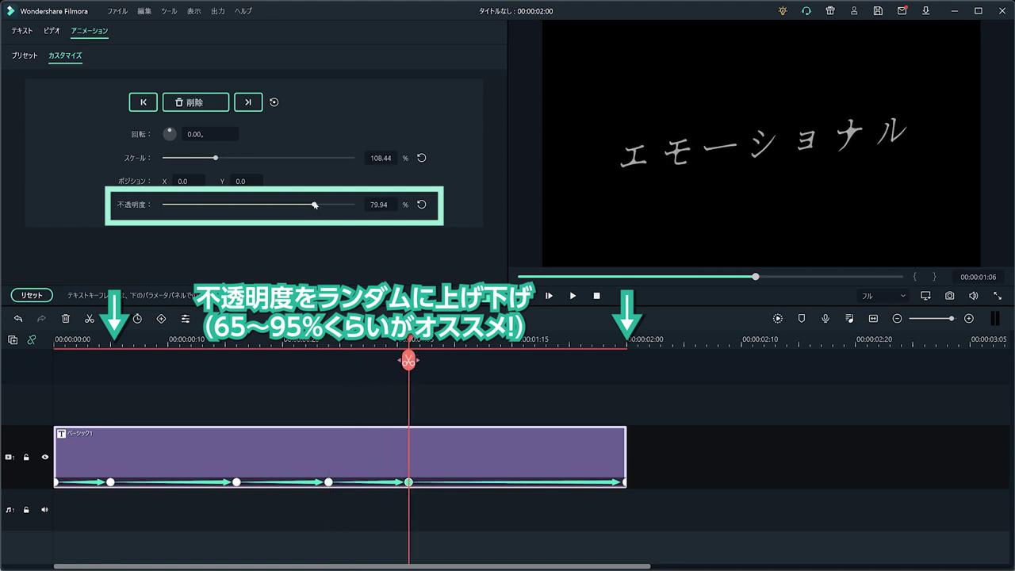
pyautogui.moveTo(418, 347); pyautogui.dragTo(576, 361)
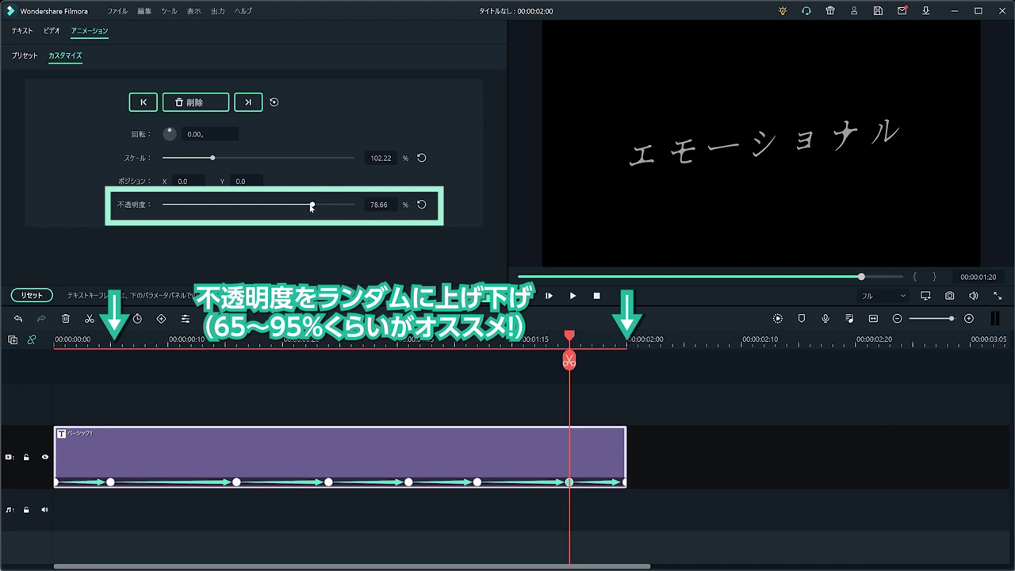
# - Lower the opacity of the frame 5 keyframe to about 83% and play back the flickering title
pyautogui.moveTo(572, 337); pyautogui.dragTo(626, 343)
pyautogui.click(102, 341)
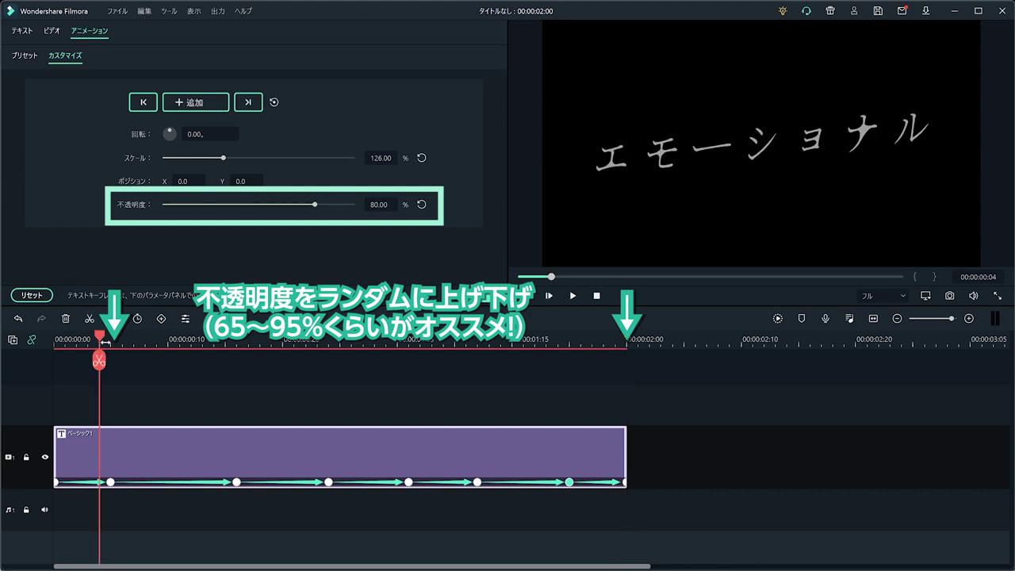
pyautogui.click(109, 338)
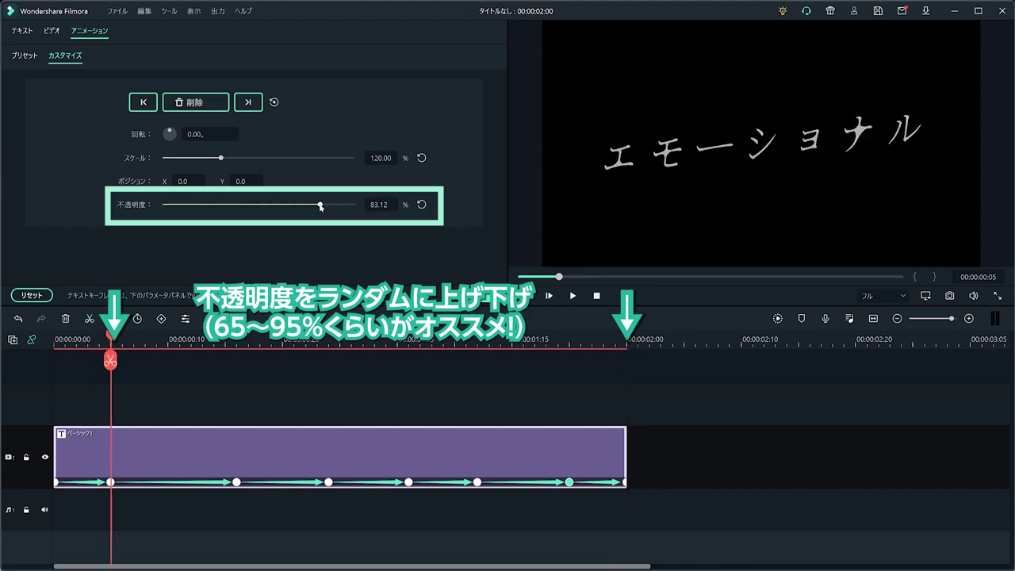
pyautogui.moveTo(110, 339); pyautogui.dragTo(54, 340)
pyautogui.press('space')
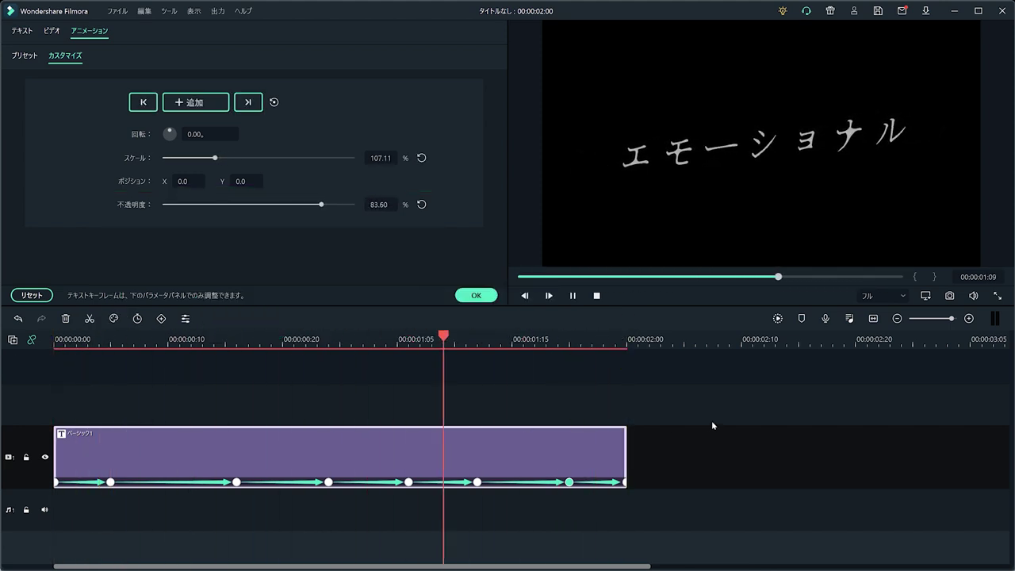
# - Try moving the 00:00:00:16 keyframe back to about frame 10 and the 00:00:01:06 keyframe forward to about 00:00:01:09
pyautogui.click(237, 482)
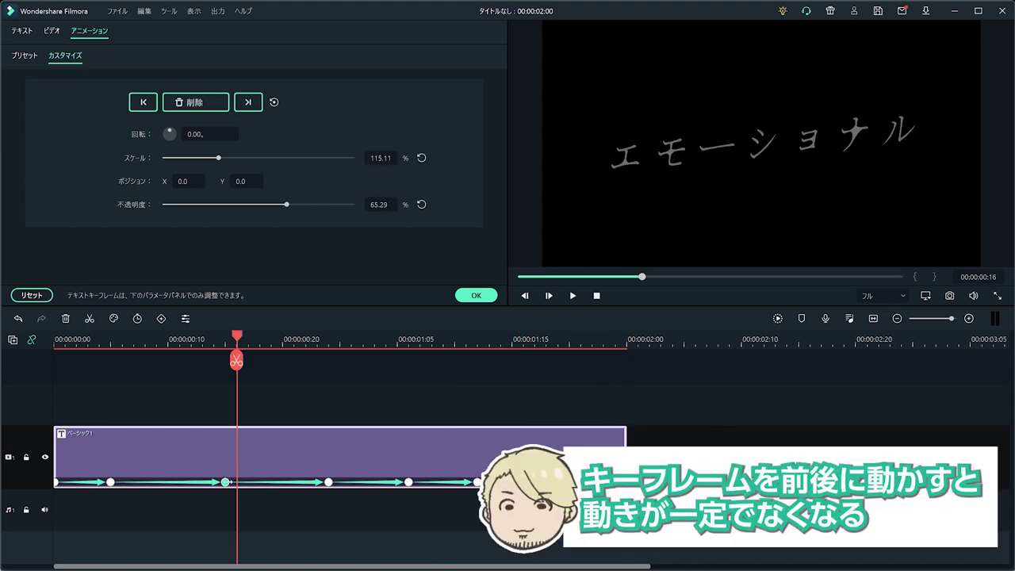
pyautogui.moveTo(412, 481); pyautogui.dragTo(427, 481)
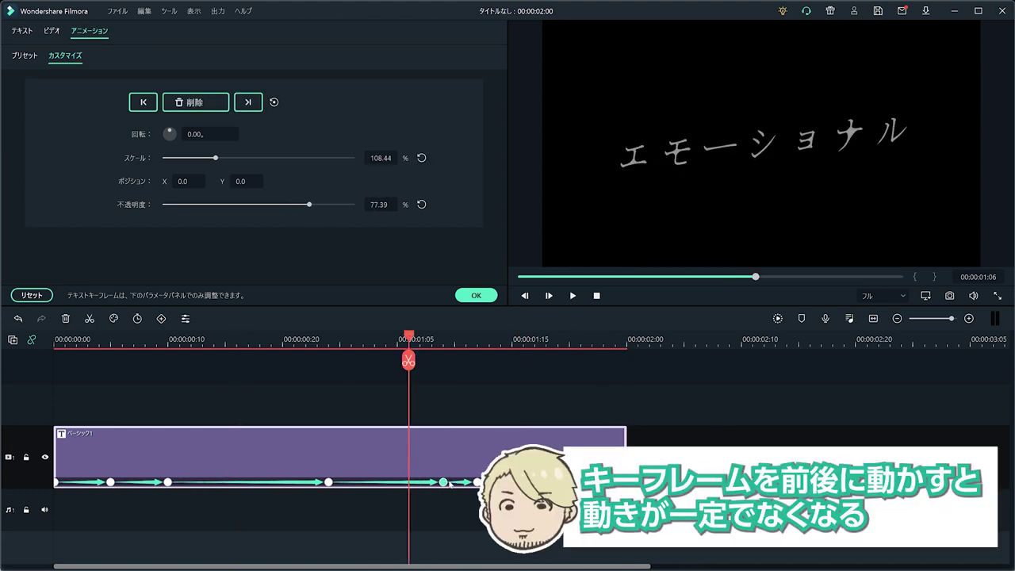
pyautogui.press('space')
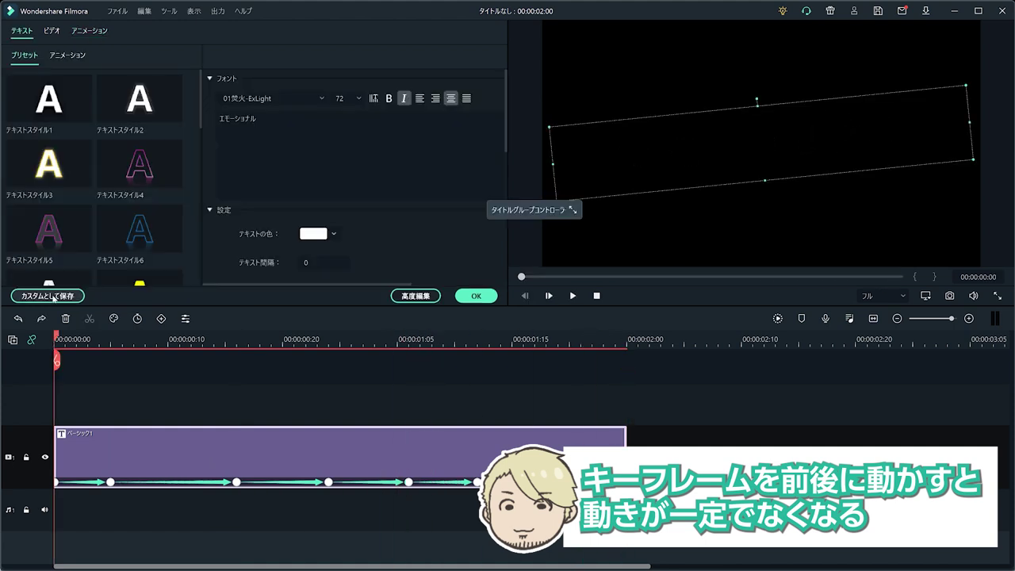
# - Save the animated title as a custom title named エモーショナル and select it among the custom titles
pyautogui.click(51, 295)
pyautogui.moveTo(426, 264); pyautogui.dragTo(266, 259)
pyautogui.write('エモーショナル')
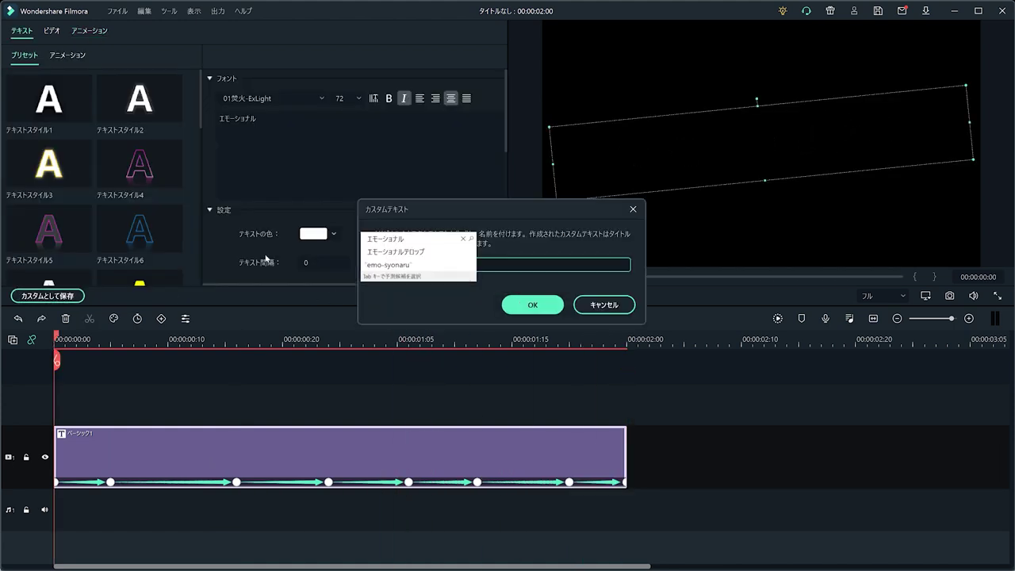
pyautogui.press('Return')
pyautogui.click(154, 111)
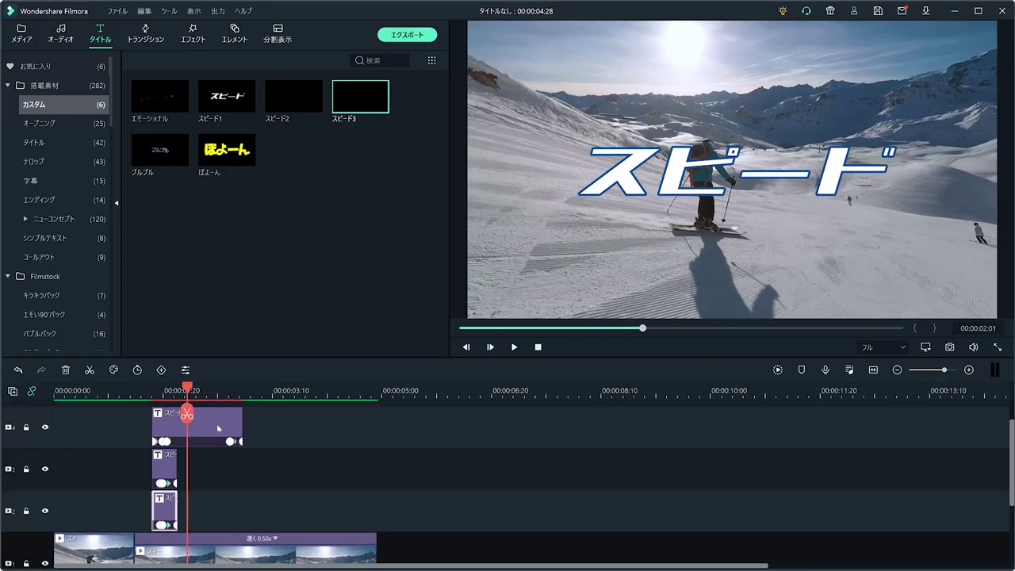
# - Change the layered スピード title's text to Ski, placing it at X -364, Y -259 with a scale of 63.77
pyautogui.doubleClick(214, 427)
pyautogui.moveTo(212, 432); pyautogui.dragTo(214, 432)
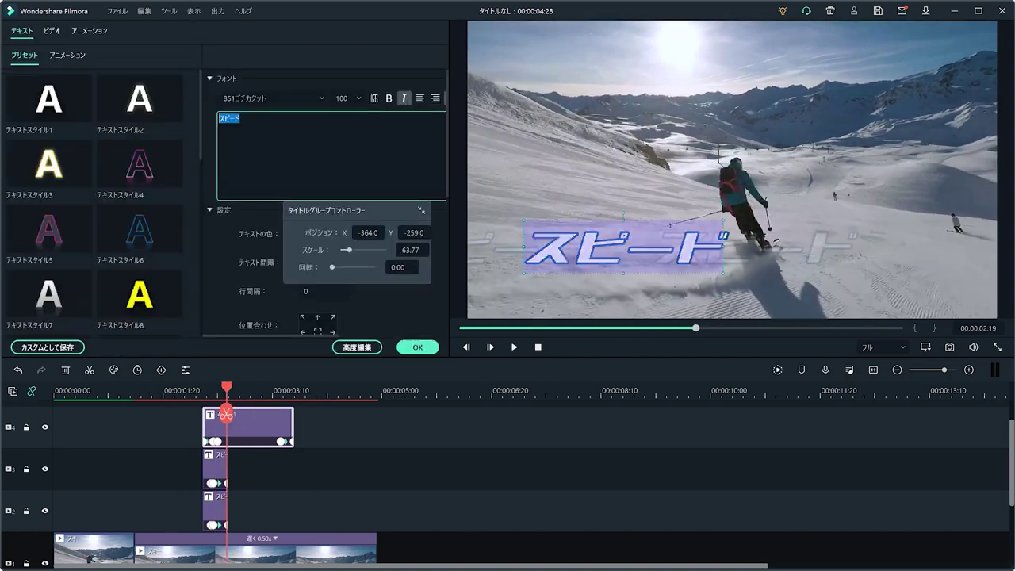
pyautogui.write('Ski')
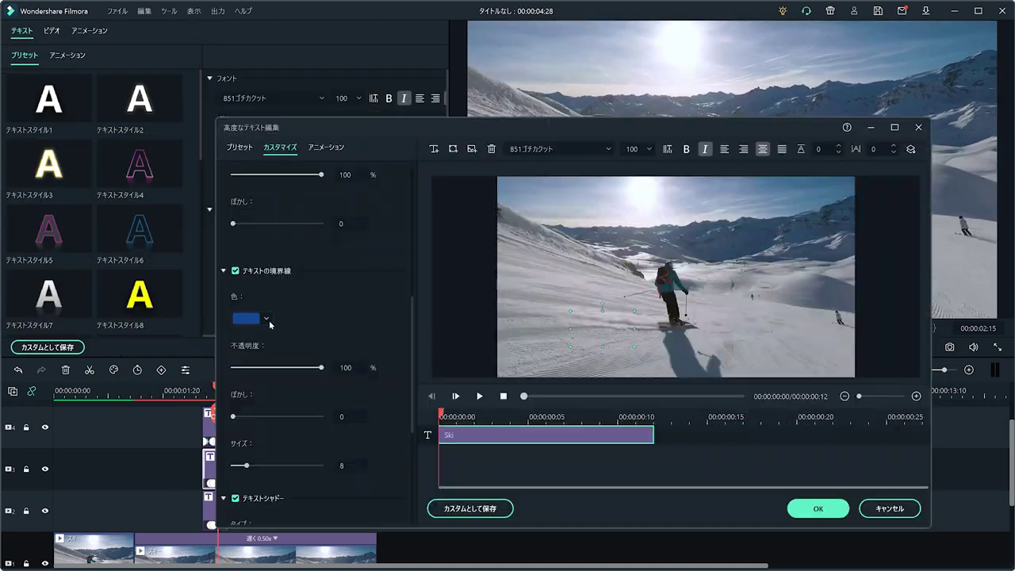
pyautogui.click(817, 508)
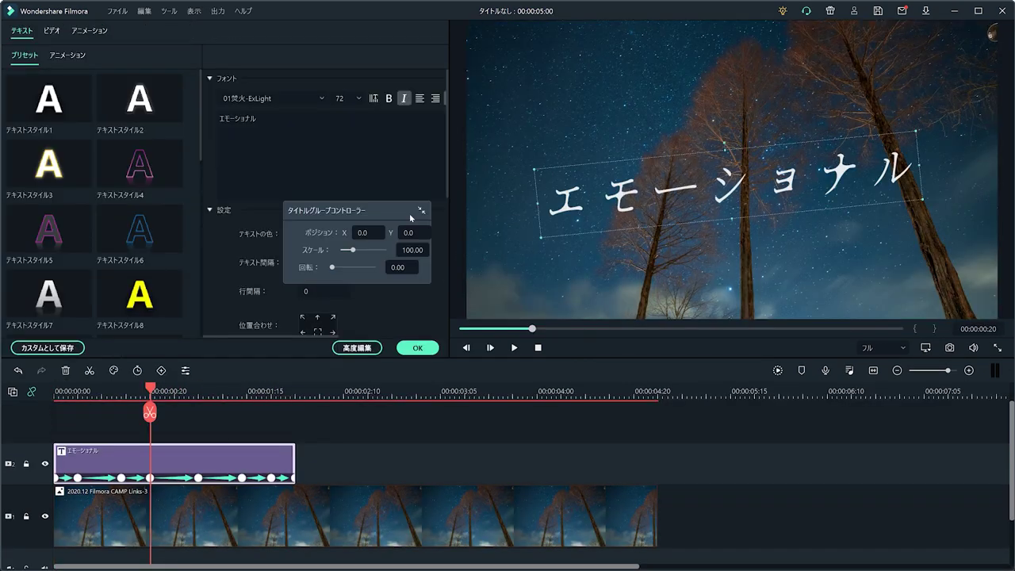
# - Change the エモーショナル title's text to 冬の星座。 at X 472, Y -264 and scale 75.36, and start its clip at about 00:00:01:00
pyautogui.write('冬の星座。')
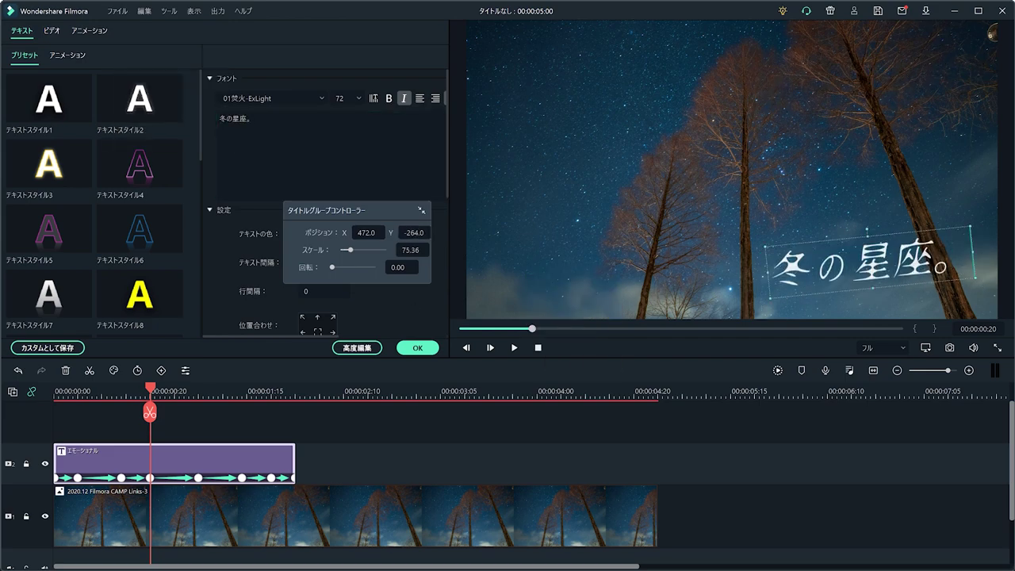
pyautogui.click(143, 389)
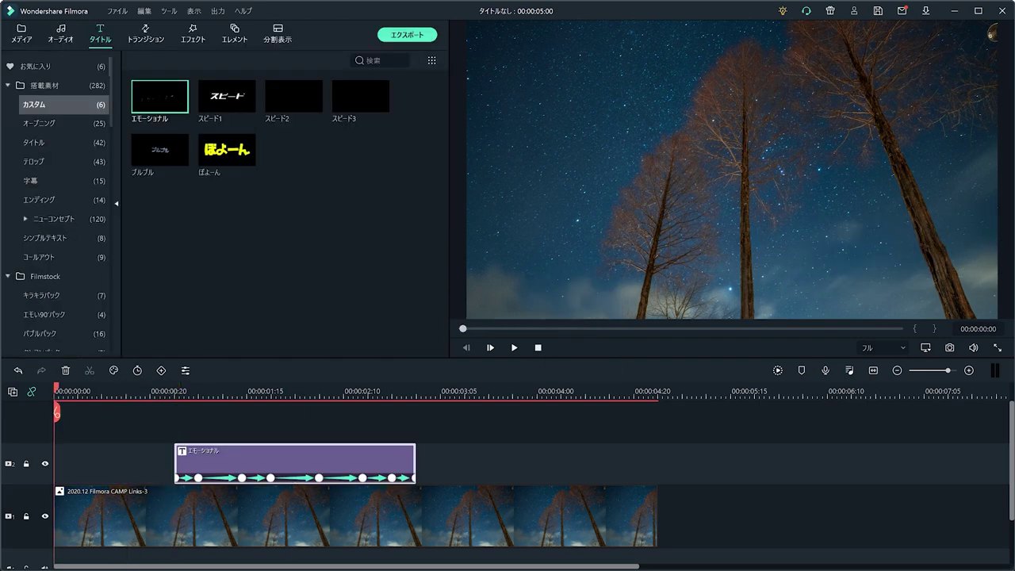